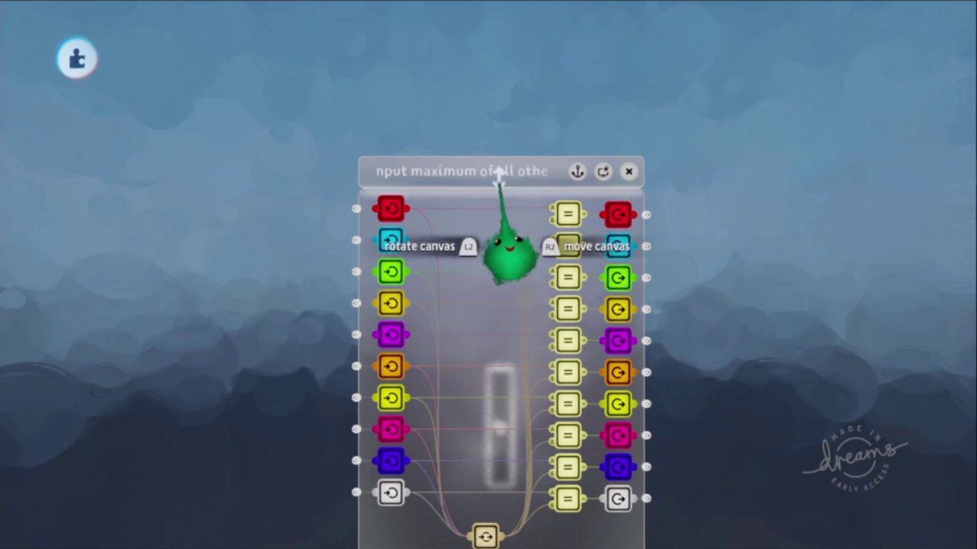
# Place a NOT Gate on the empty area of the canvas above the coloured input nodes.
pyautogui.moveTo(497, 160); pyautogui.dragTo(517, 234)
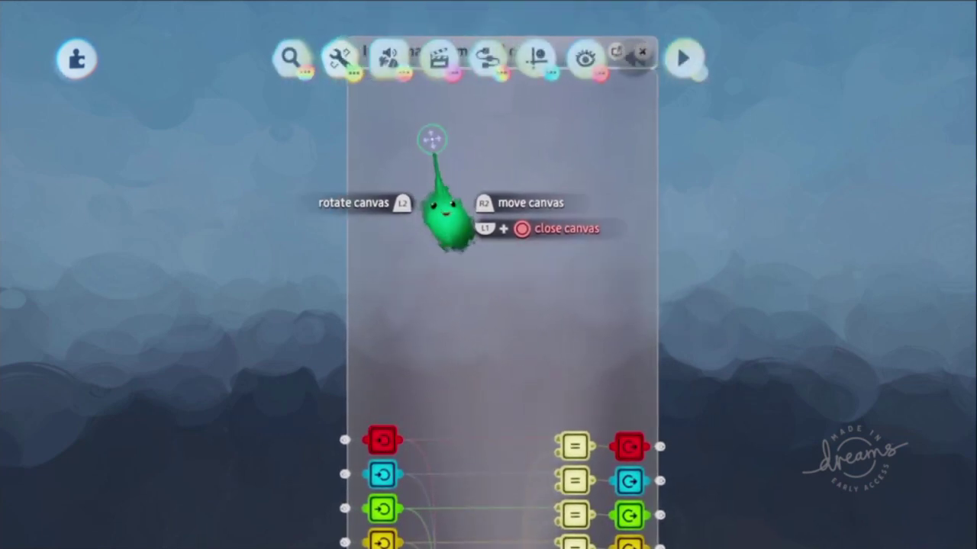
pyautogui.click(488, 59)
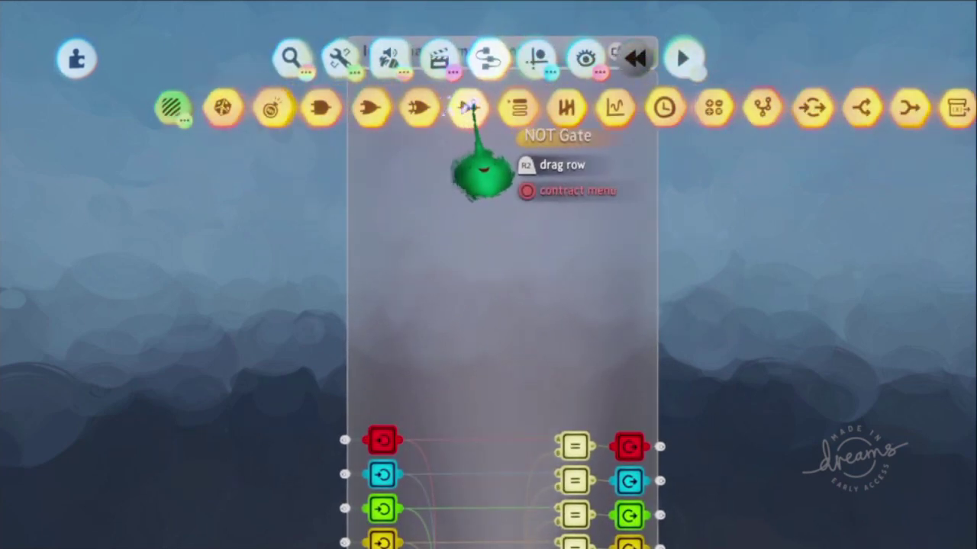
pyautogui.click(469, 105)
pyautogui.click(457, 174)
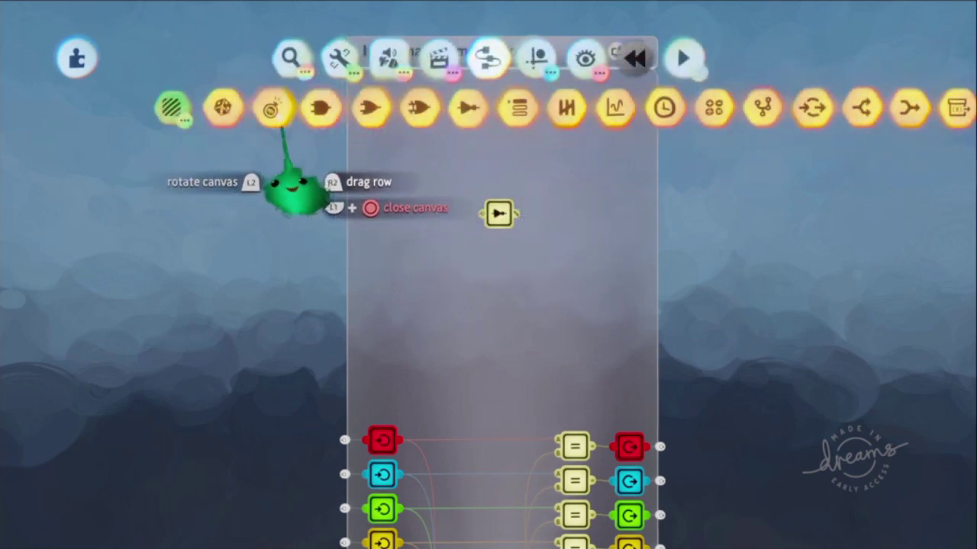
# Add a Value Slider to the canvas and move the NOT gate beside its output.
pyautogui.click(667, 111)
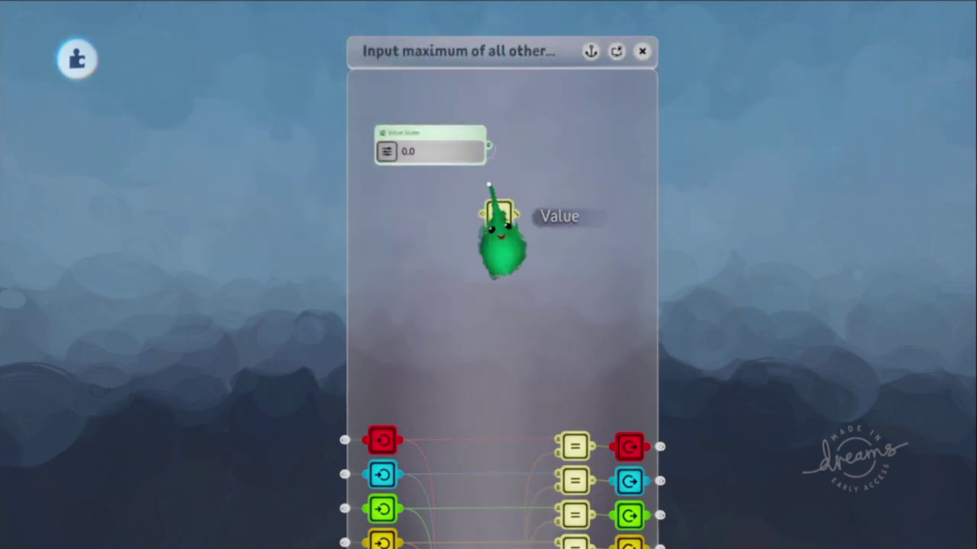
pyautogui.moveTo(552, 191); pyautogui.dragTo(537, 178)
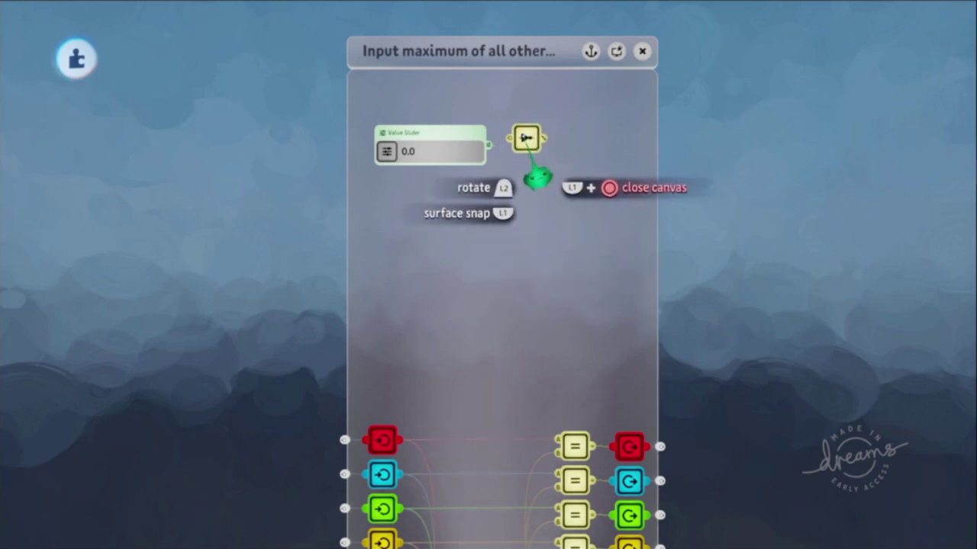
pyautogui.moveTo(608, 156); pyautogui.dragTo(511, 161)
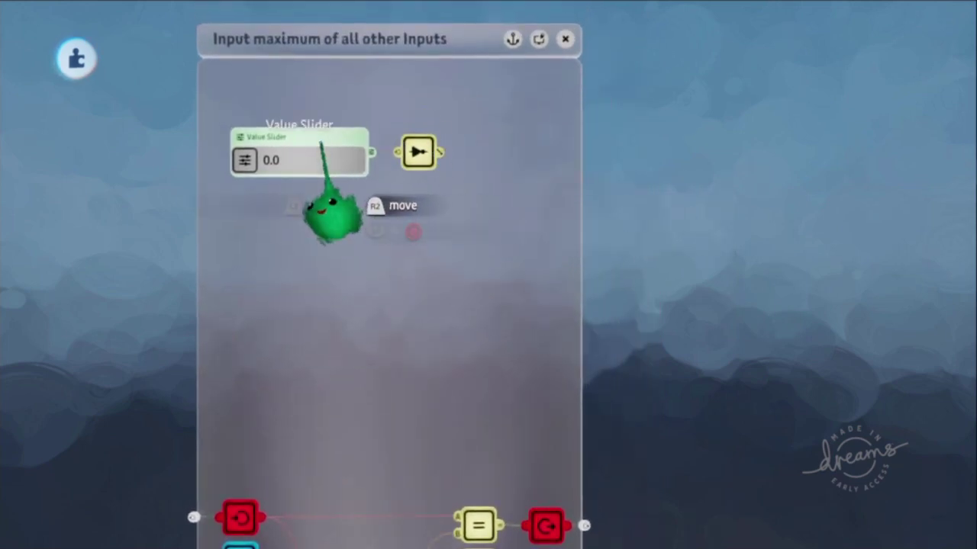
# Widen the canvas to fit a duplicate of the Value Slider and wire both sliders through the NOT gate.
pyautogui.moveTo(305, 162)
pyautogui.mouseDown()
pyautogui.moveTo(518, 145)
pyautogui.moveTo(526, 155)
pyautogui.mouseUp()
pyautogui.moveTo(585, 213); pyautogui.dragTo(721, 205)
pyautogui.moveTo(537, 145); pyautogui.dragTo(618, 144)
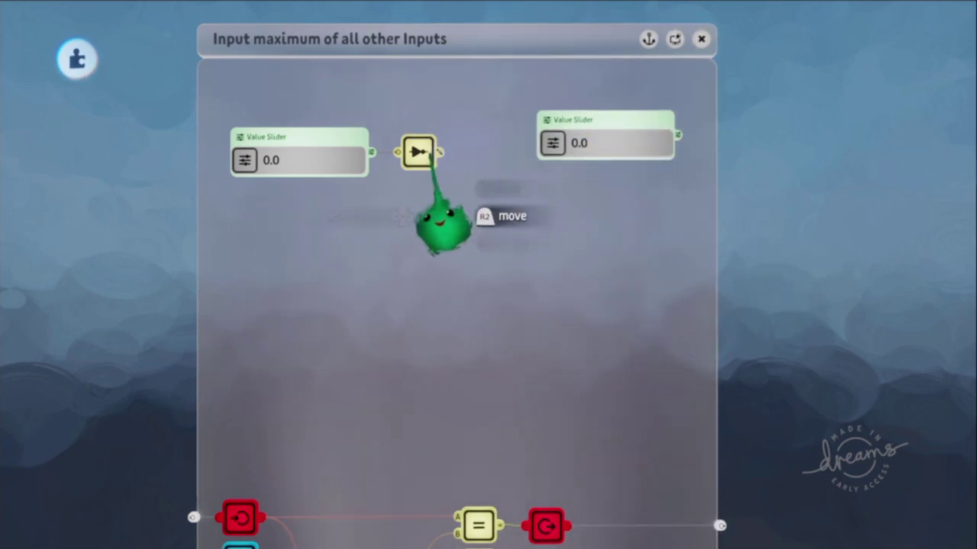
pyautogui.moveTo(569, 126); pyautogui.dragTo(511, 144)
pyautogui.moveTo(372, 242); pyautogui.dragTo(414, 319)
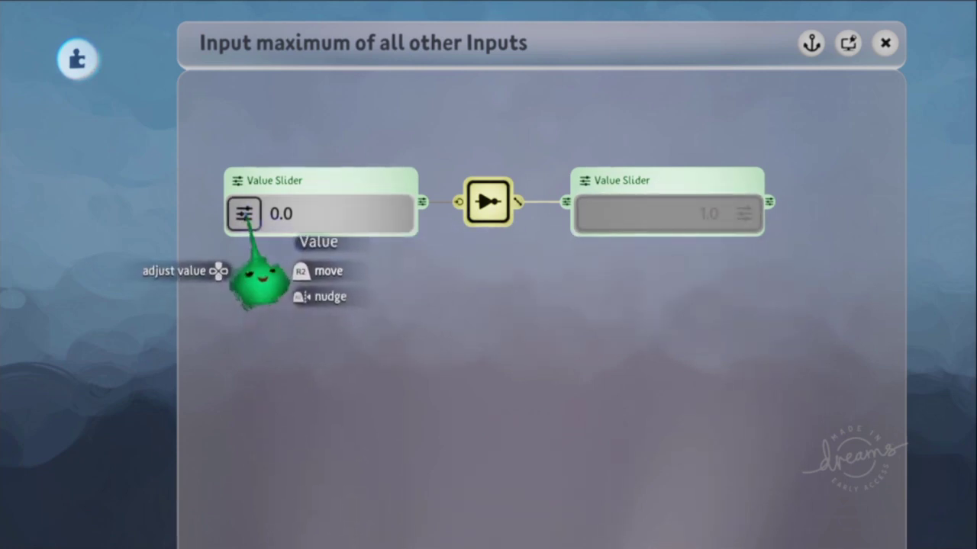
# Test the NOT gate by raising the input slider to 1.0 and lowering it to 0.2.
pyautogui.moveTo(246, 216); pyautogui.dragTo(464, 231)
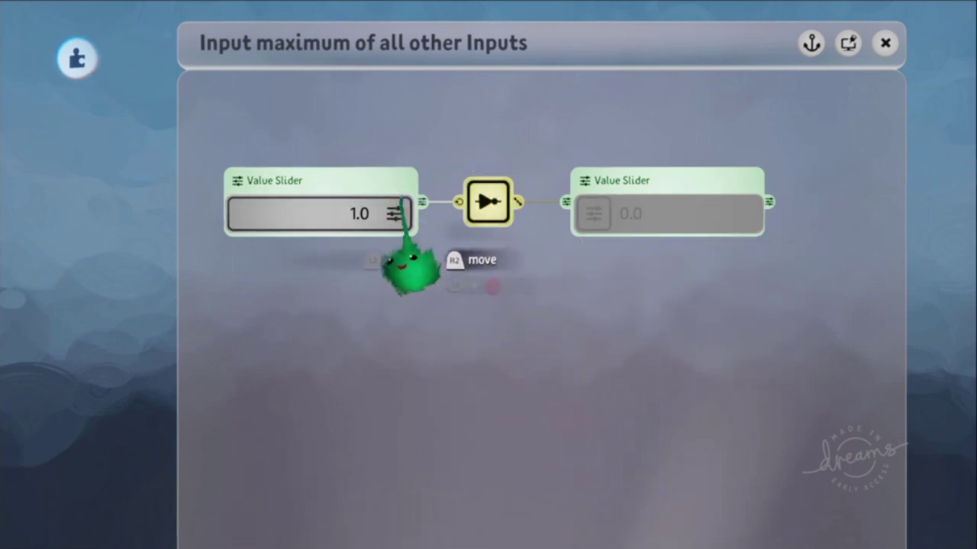
pyautogui.moveTo(395, 214); pyautogui.dragTo(318, 214)
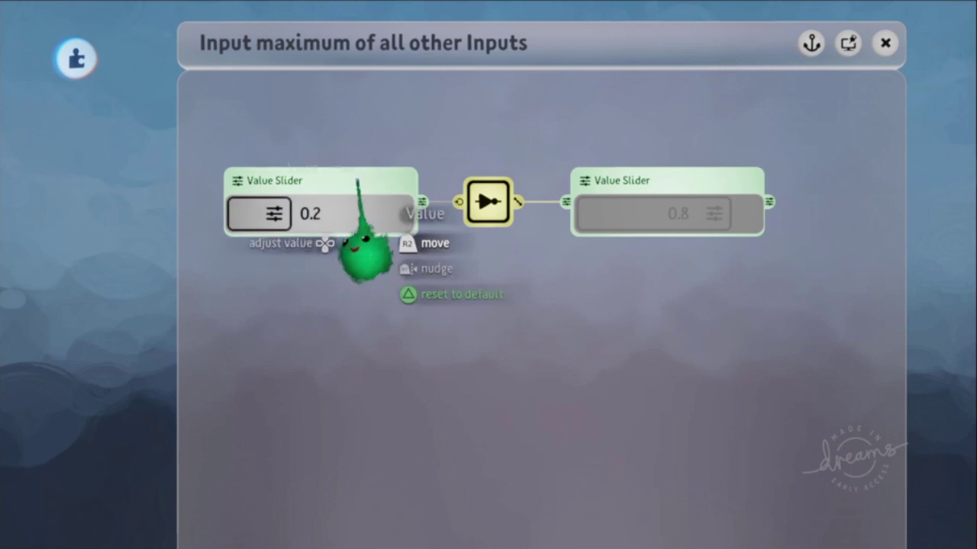
# Extend the input slider's range below zero and set the output slider's range to -4.9 minimum and 5.7 maximum.
pyautogui.click(309, 214)
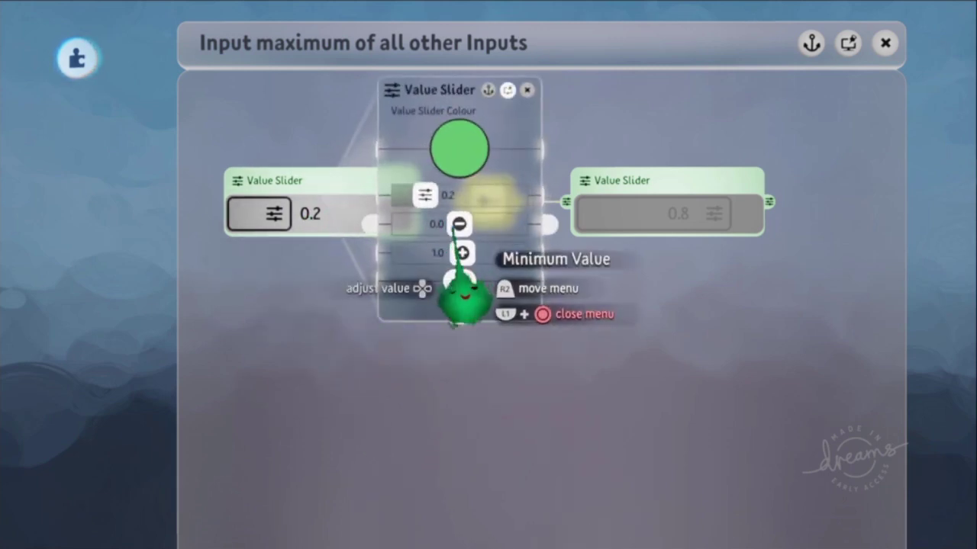
pyautogui.press('Escape')
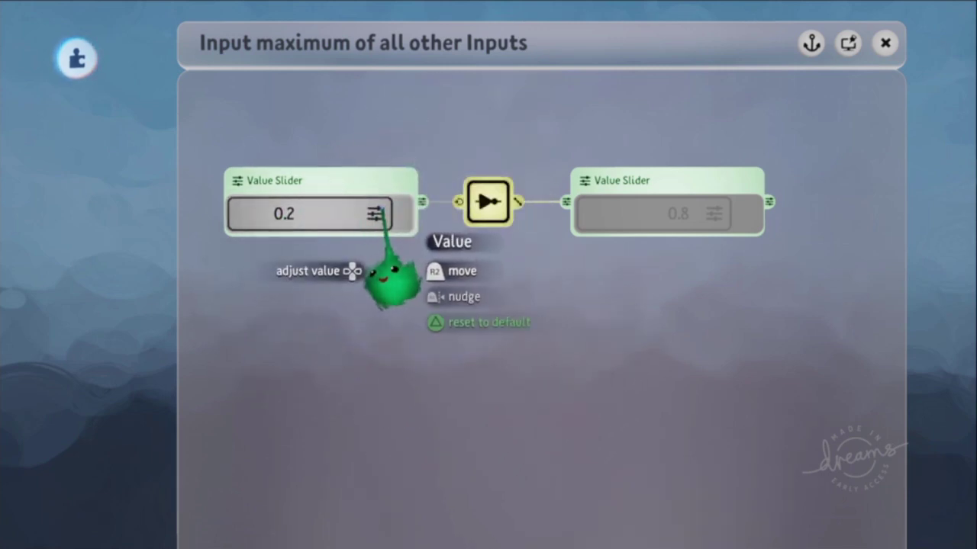
pyautogui.click(611, 216)
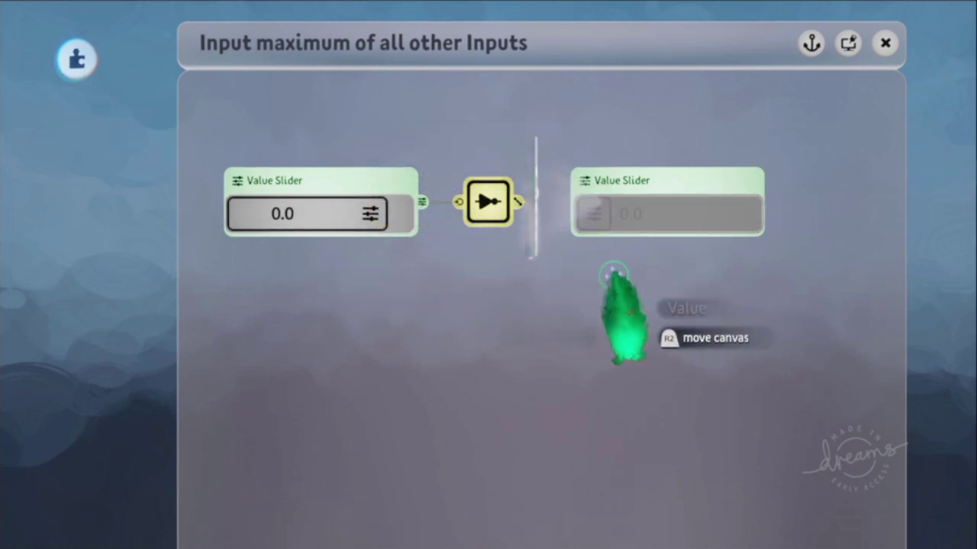
pyautogui.moveTo(451, 229); pyautogui.dragTo(461, 264)
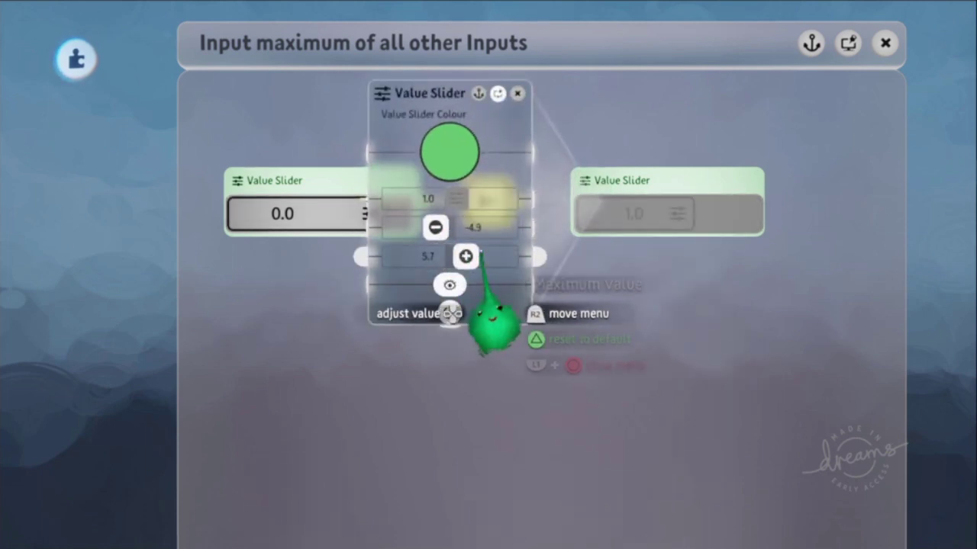
pyautogui.press('Escape')
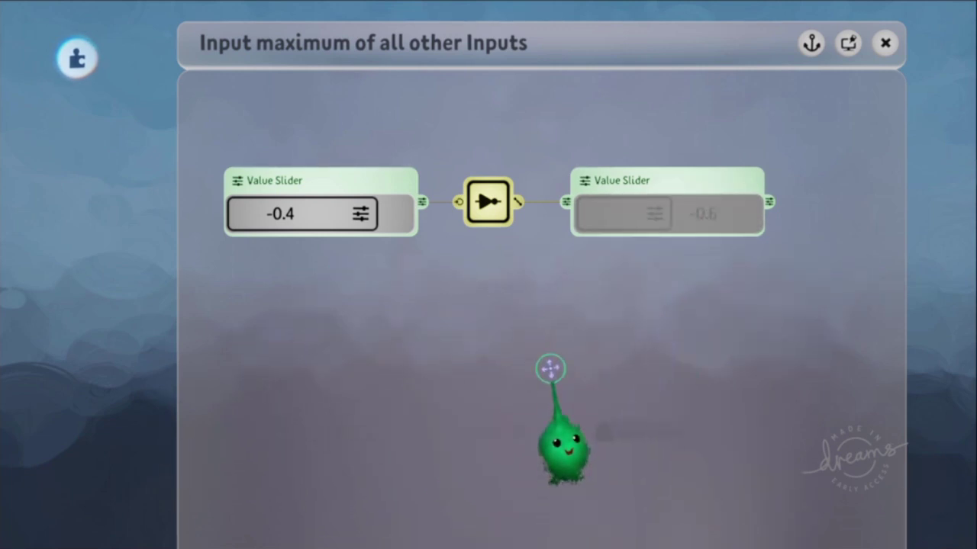
# Raise the input slider's maximum above 1.0 and try values up to 2.9, ending at 0.6.
pyautogui.moveTo(359, 213); pyautogui.dragTo(334, 214)
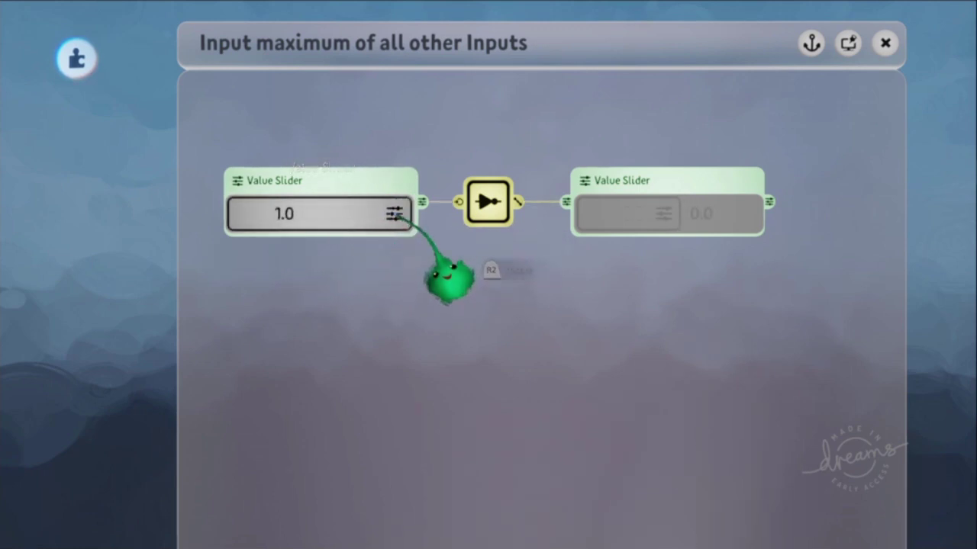
pyautogui.rightClick(370, 204)
pyautogui.moveTo(464, 249); pyautogui.dragTo(482, 252)
pyautogui.press('Escape')
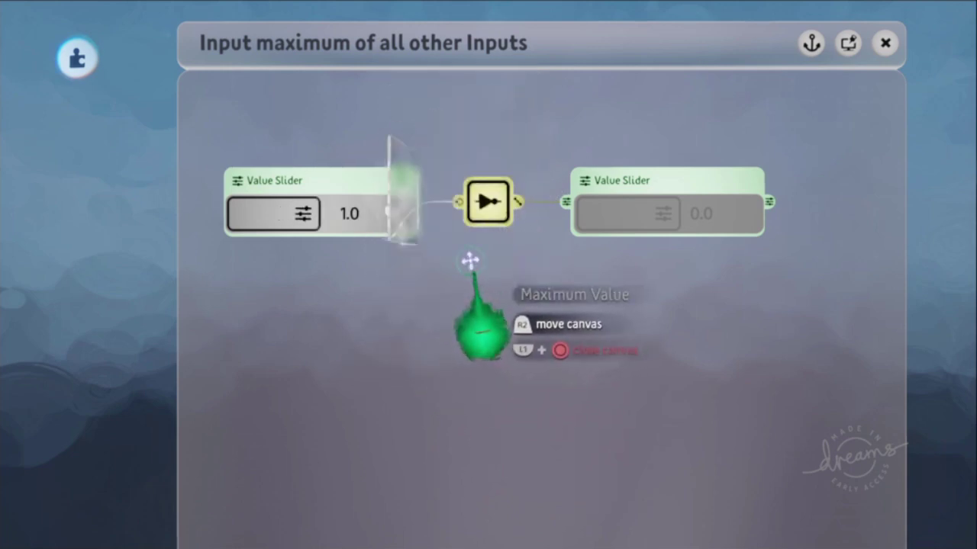
pyautogui.rightClick(649, 202)
pyautogui.press('Escape')
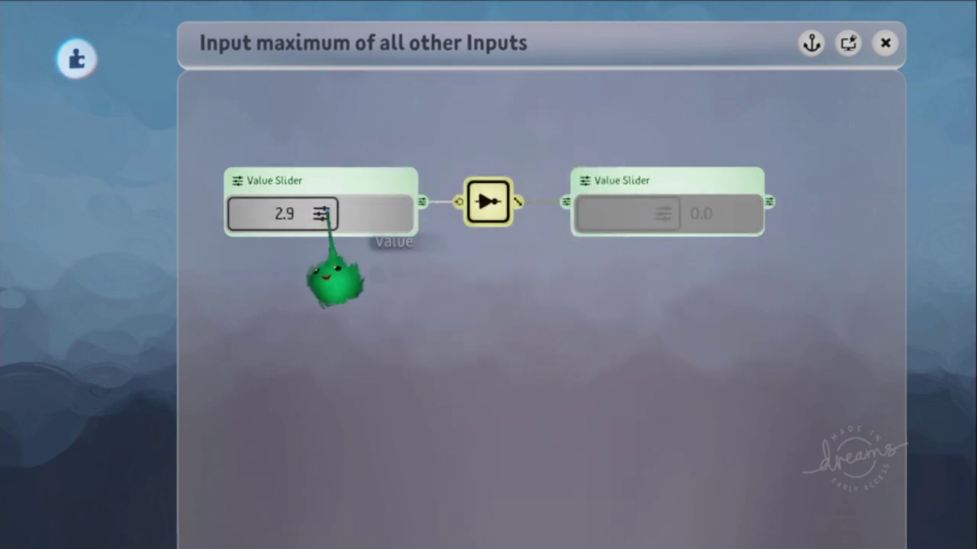
pyautogui.moveTo(321, 214); pyautogui.dragTo(301, 215)
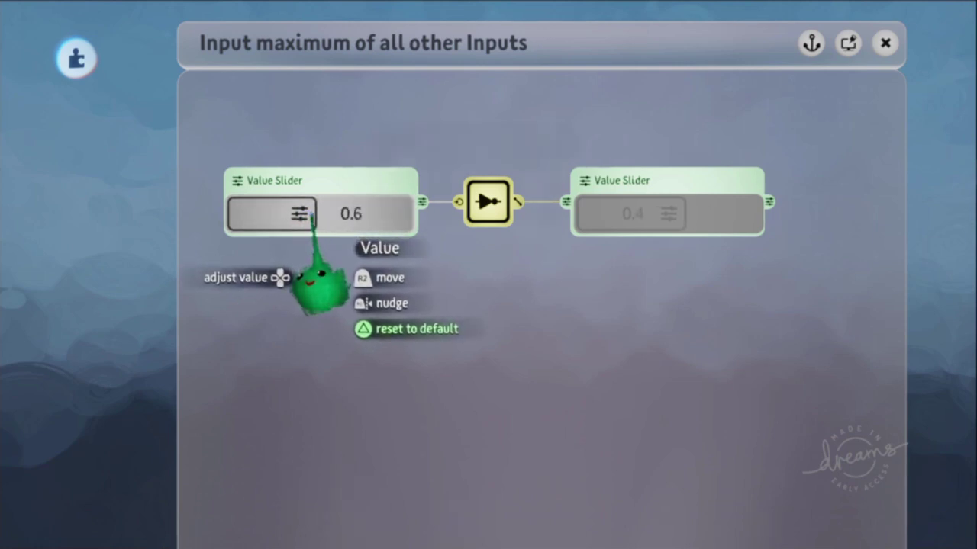
# Delete both Value Sliders from the canvas and keep the NOT gate.
pyautogui.press('Delete')
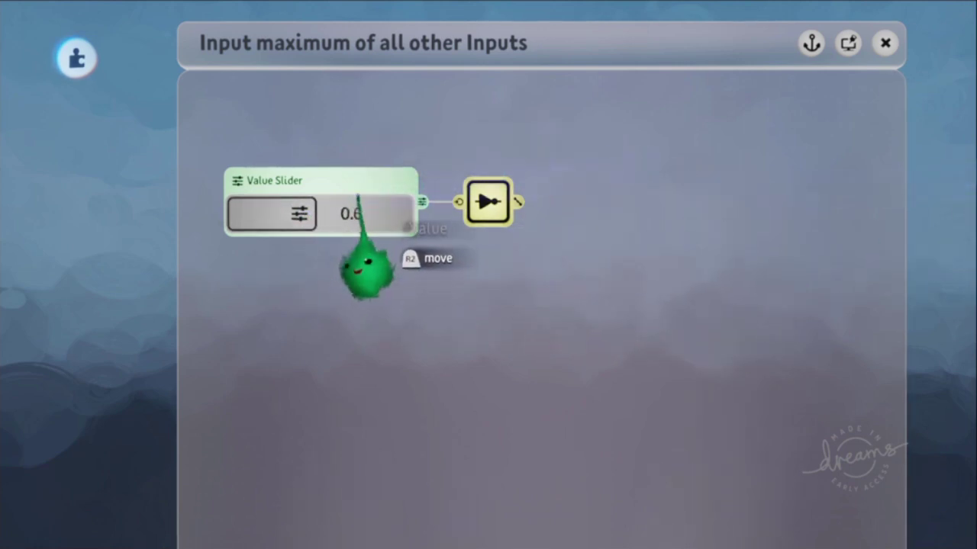
pyautogui.press('Delete')
pyautogui.moveTo(489, 205); pyautogui.dragTo(524, 238)
pyautogui.scroll(-5, 484, 196)
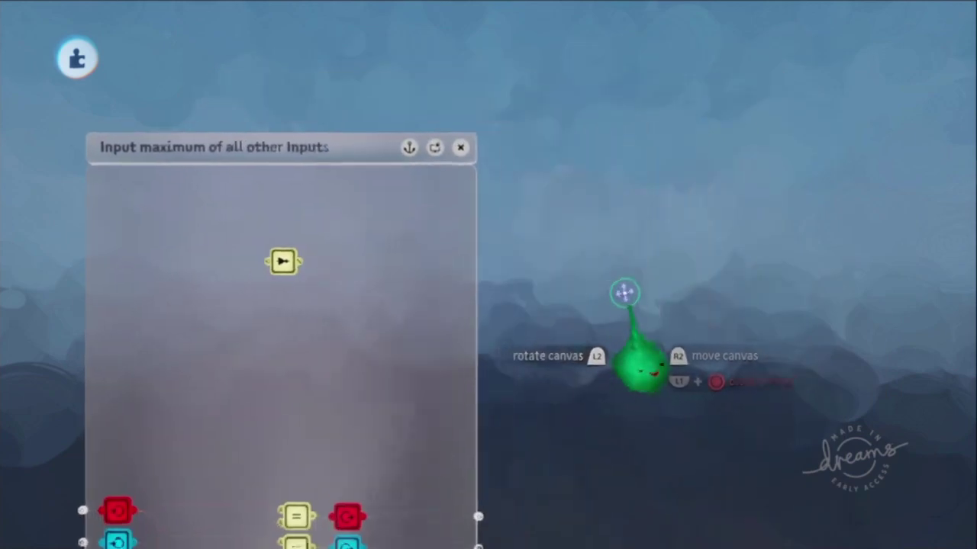
# Stamp a cube sculpture in the scene beside the canvas and leave sculpt mode.
pyautogui.click(394, 64)
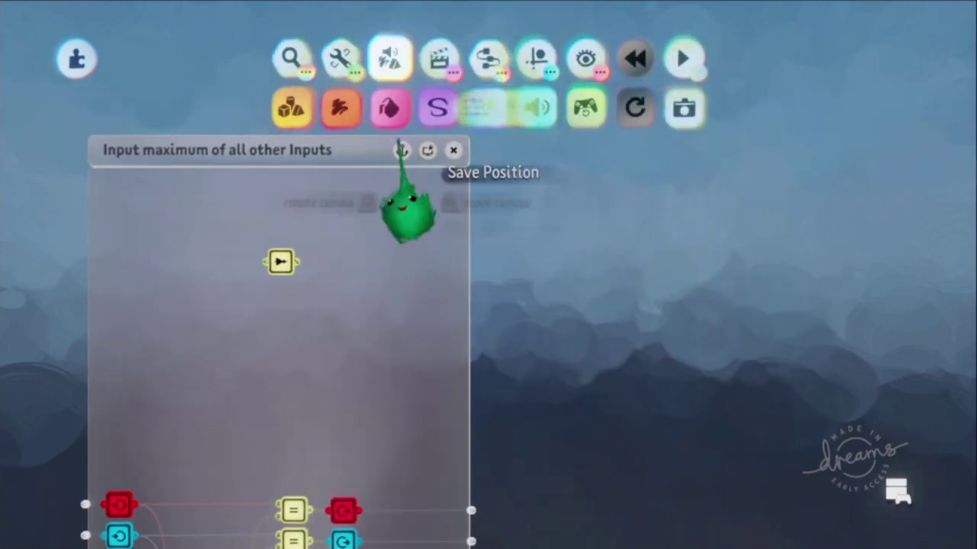
pyautogui.click(295, 106)
pyautogui.press('Escape')
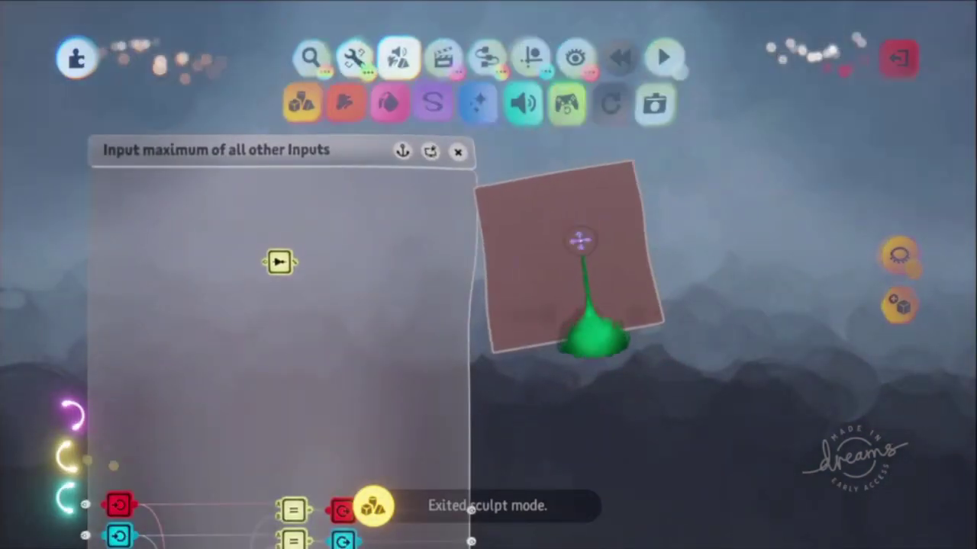
pyautogui.moveTo(603, 276); pyautogui.dragTo(661, 324)
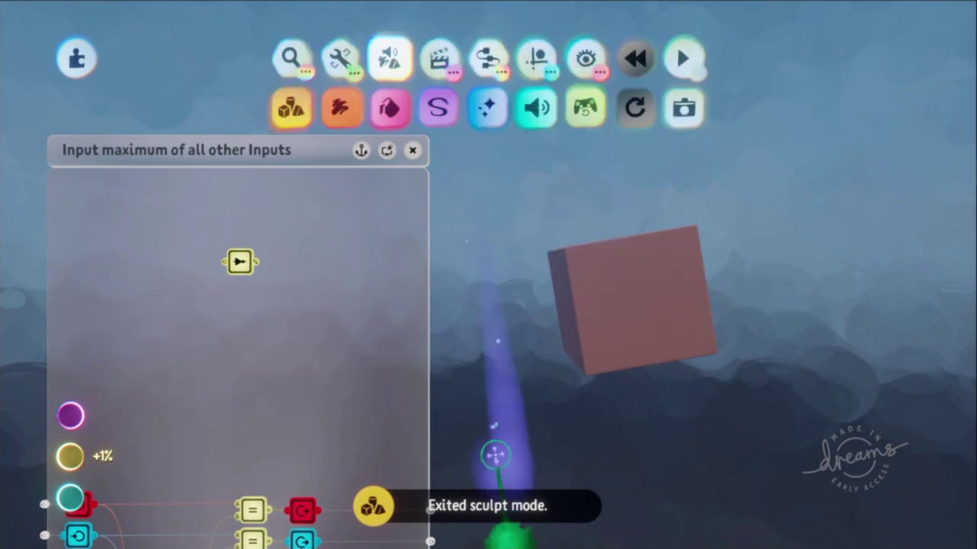
# Place a keyframe above the cube and record the cube raised upwards in it.
pyautogui.click(445, 67)
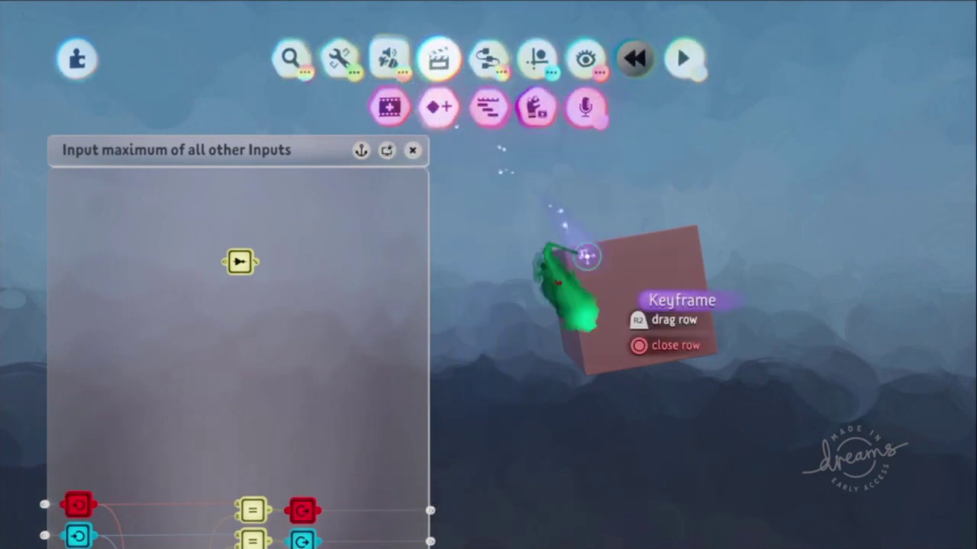
pyautogui.click(439, 106)
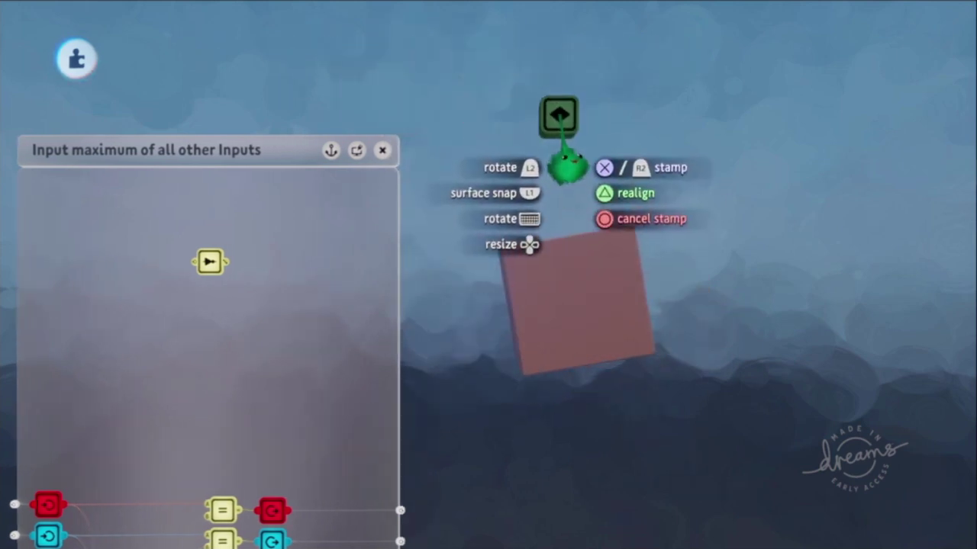
pyautogui.click(569, 109)
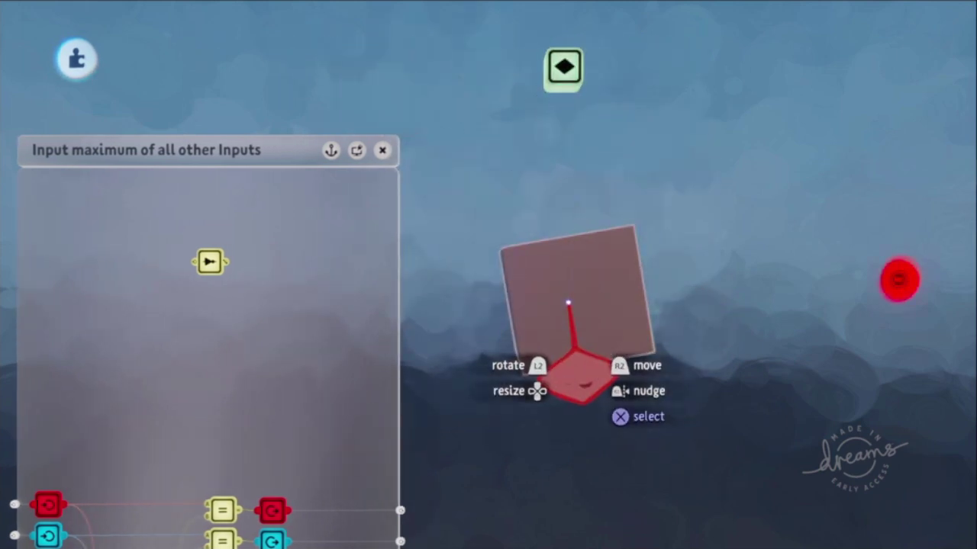
pyautogui.moveTo(568, 303); pyautogui.dragTo(572, 210)
pyautogui.click(896, 277)
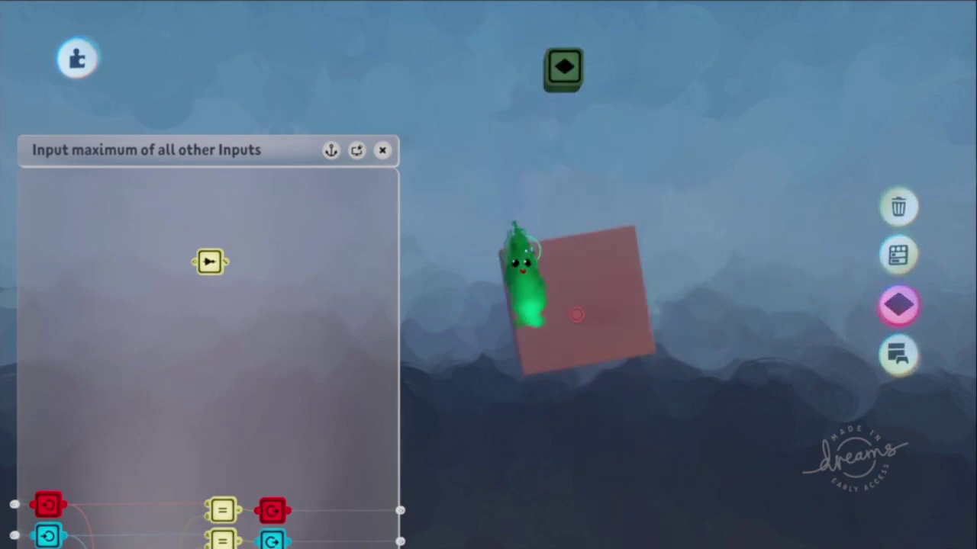
# Add a Value Slider beside the keyframe and wire its output to the keyframe's power input.
pyautogui.moveTo(488, 305); pyautogui.dragTo(537, 156, button='middle')
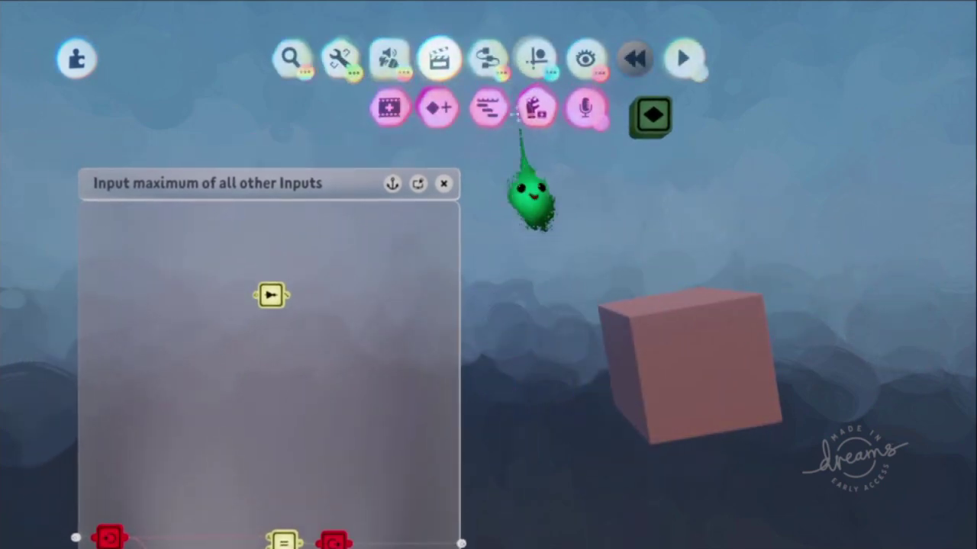
pyautogui.click(490, 55)
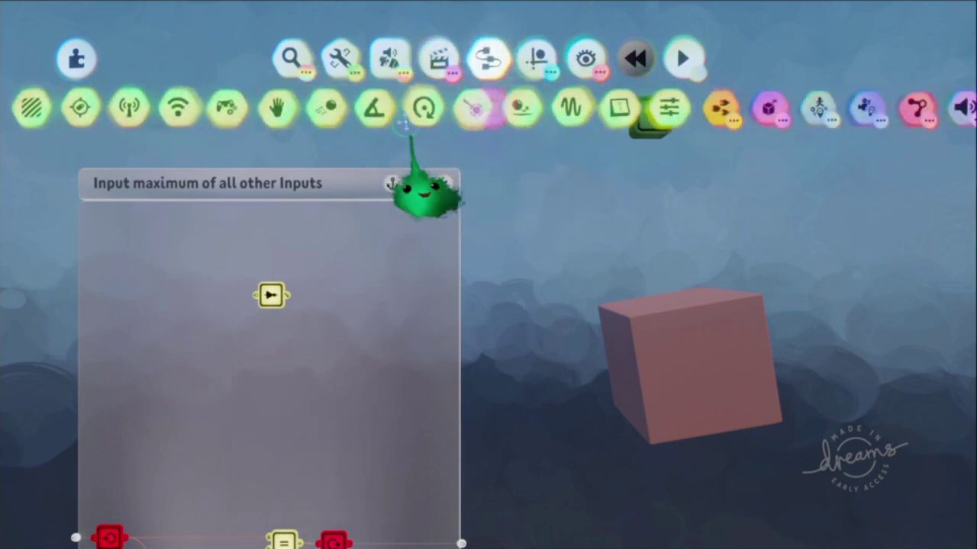
pyautogui.click(666, 105)
pyautogui.click(414, 153)
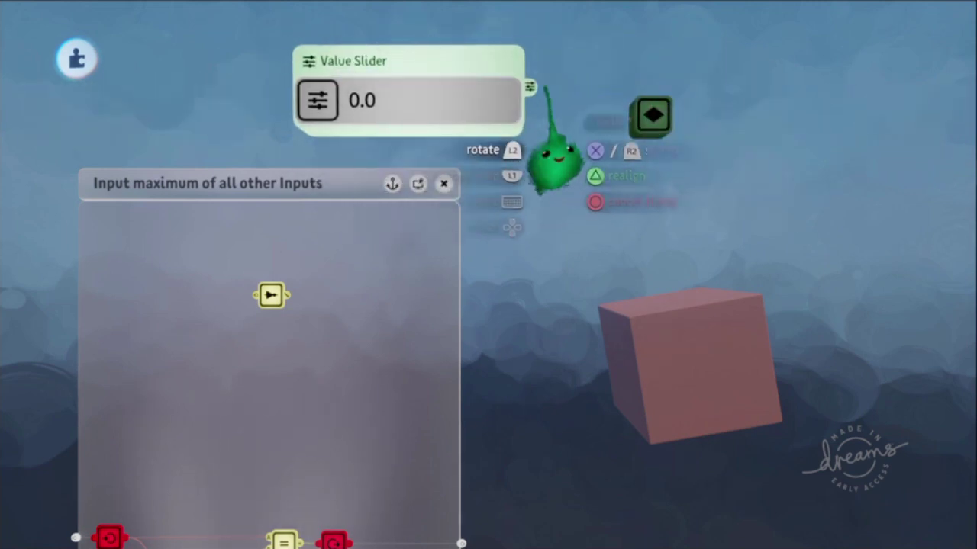
pyautogui.click(652, 140)
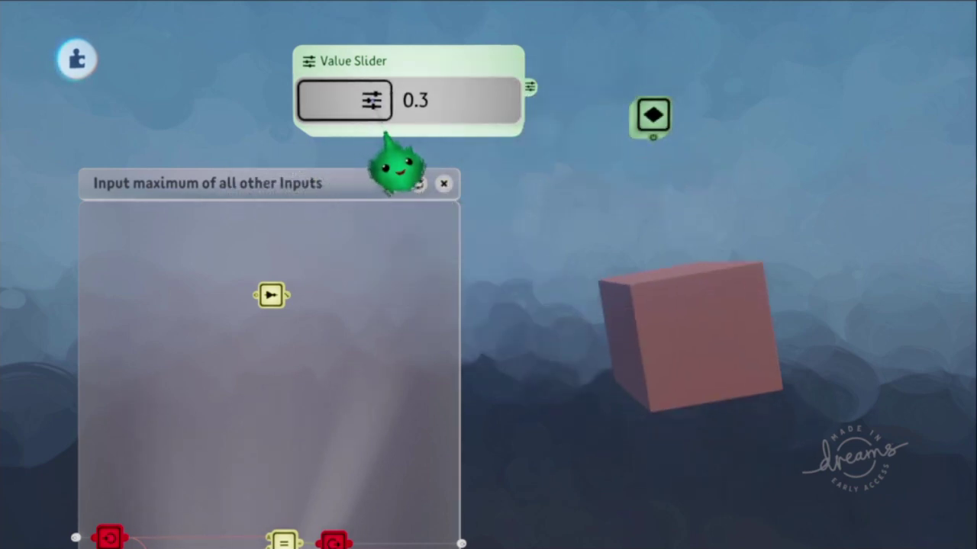
# Test blending the cube's keyframe by moving the slider up to 1.0 and down to 0.1.
pyautogui.moveTo(395, 166); pyautogui.dragTo(429, 158)
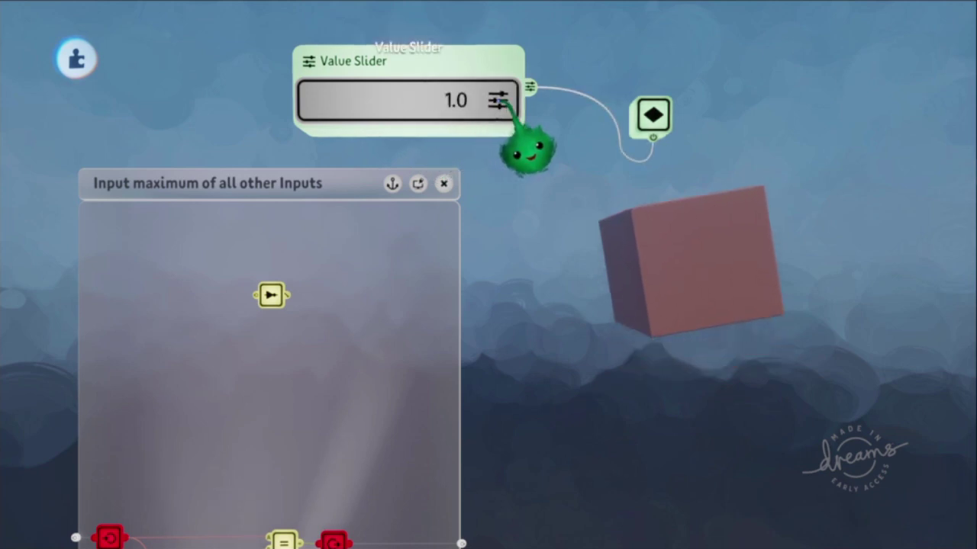
pyautogui.moveTo(493, 111); pyautogui.dragTo(347, 179)
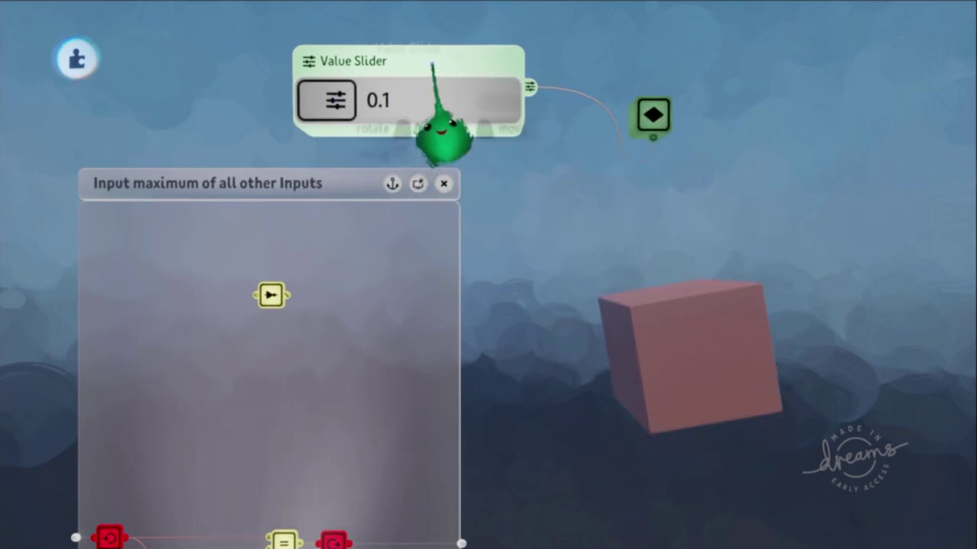
# Delete the Value Slider and move the keyframe onto the canvas near the NOT gate.
pyautogui.press('Delete')
pyautogui.moveTo(661, 202); pyautogui.dragTo(523, 225)
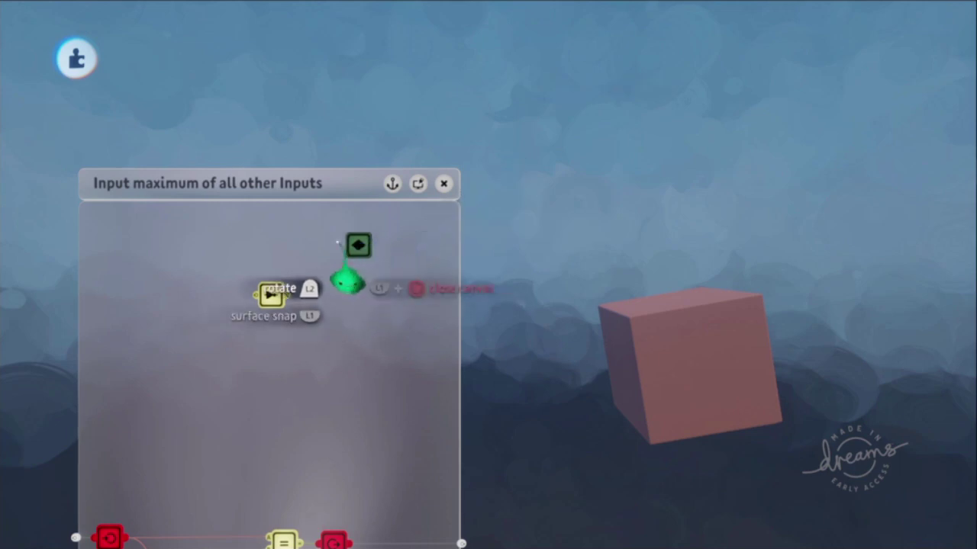
# Make room above the NOT gate for a Signal Generator and wire its output to the keyframe's power input.
pyautogui.moveTo(280, 291); pyautogui.dragTo(323, 360)
pyautogui.moveTo(473, 115)
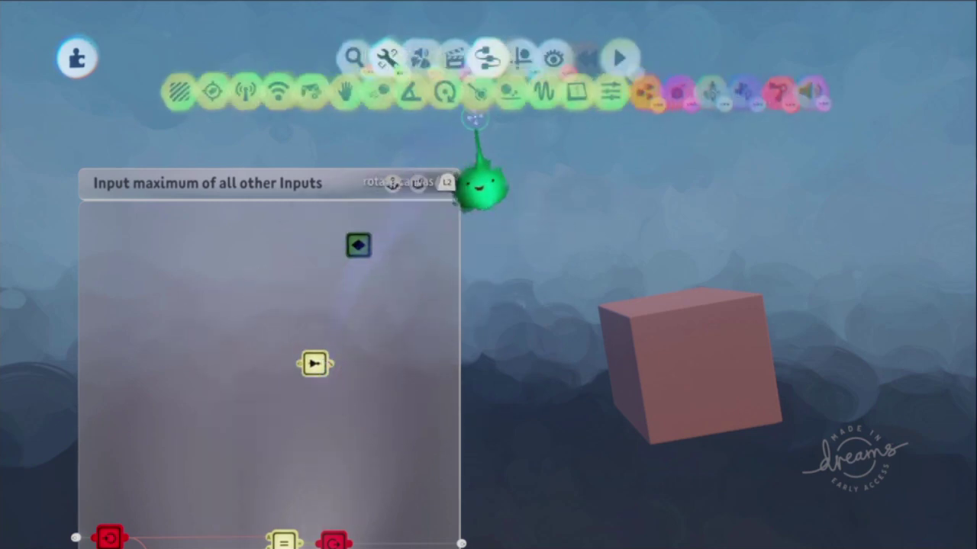
pyautogui.click(570, 107)
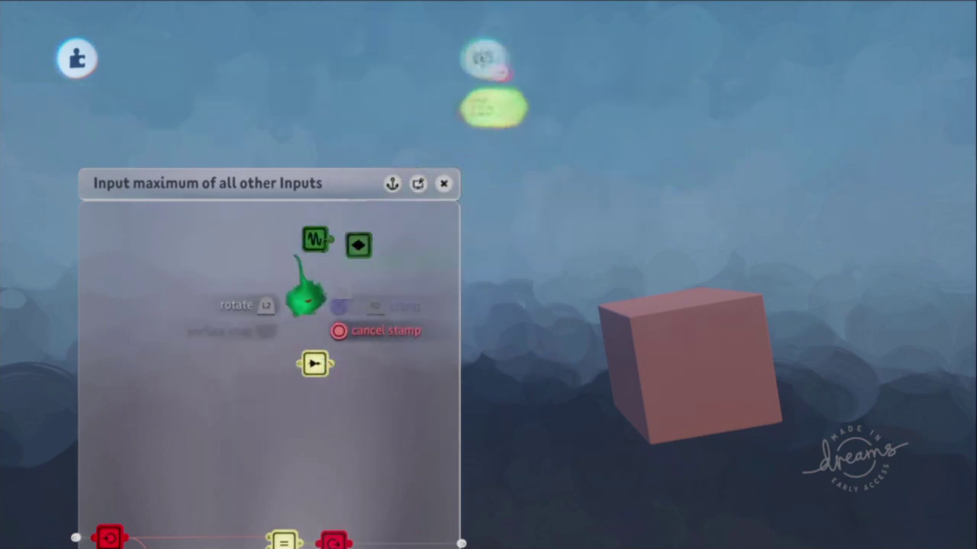
pyautogui.click(286, 261)
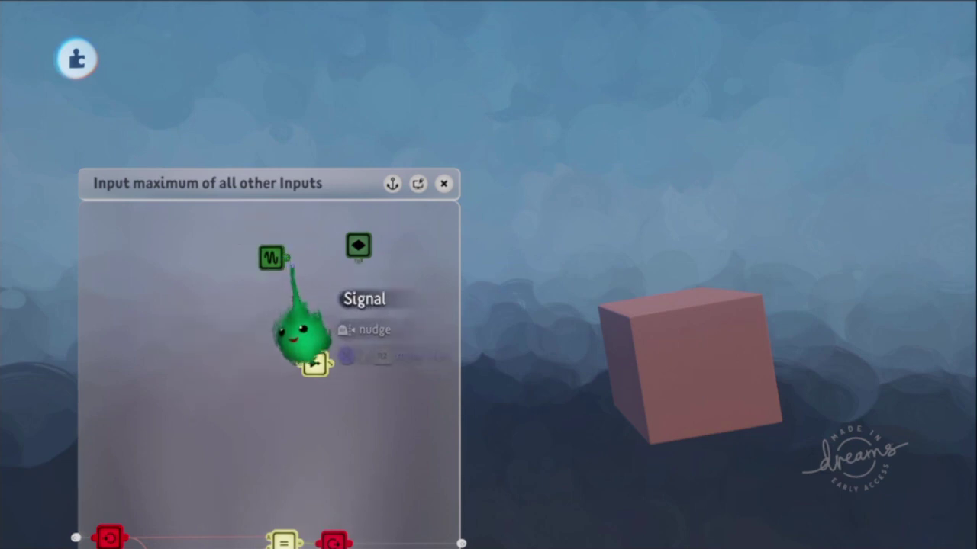
pyautogui.click(291, 264)
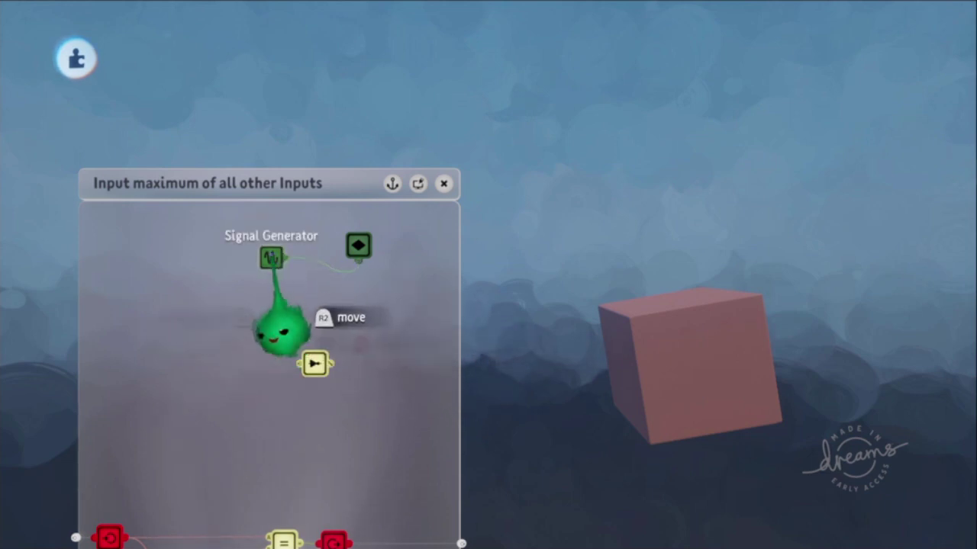
# Set the Signal Generator's sweep to 0.9 s and both pause times to 0.5 s, and shift its phase offset.
pyautogui.click(271, 258)
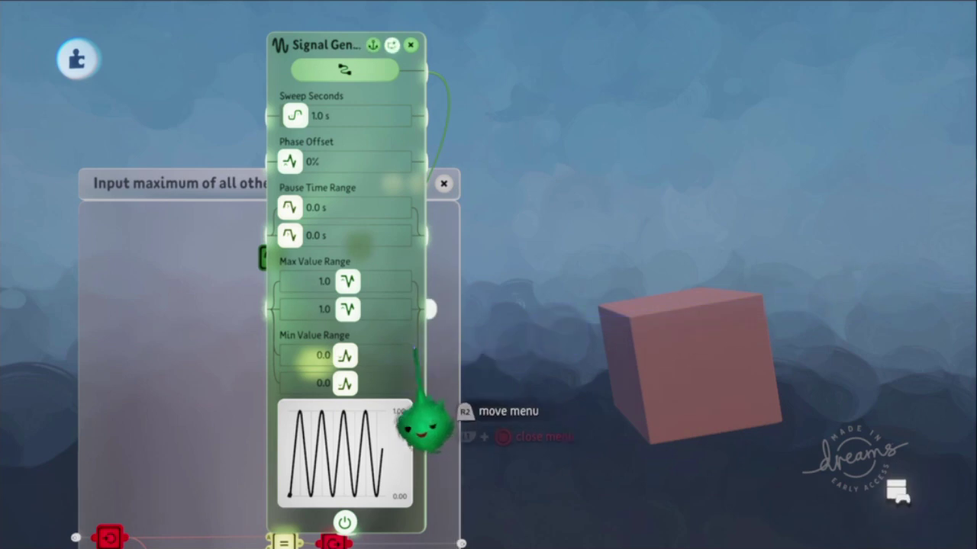
pyautogui.moveTo(415, 359); pyautogui.dragTo(193, 343)
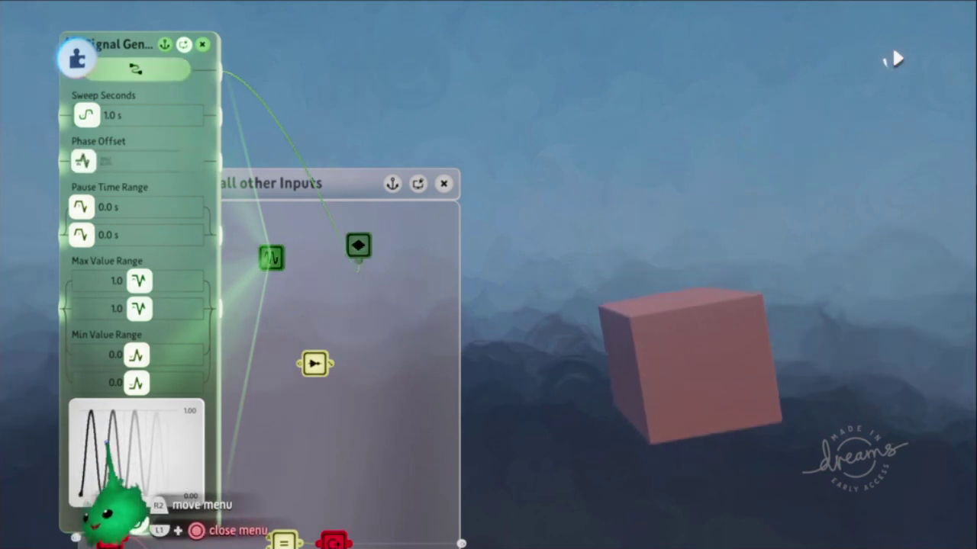
pyautogui.moveTo(86, 116); pyautogui.dragTo(97, 117)
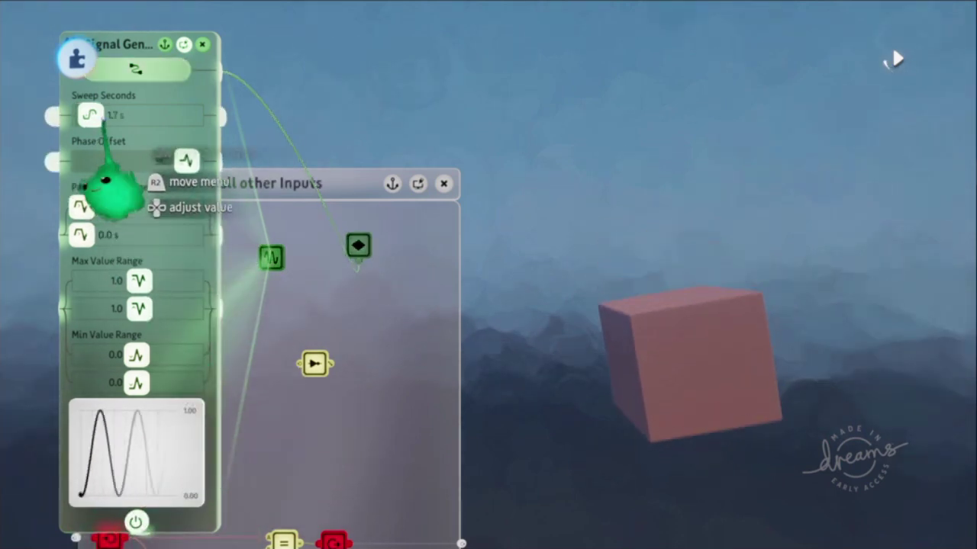
pyautogui.moveTo(106, 187); pyautogui.dragTo(102, 198)
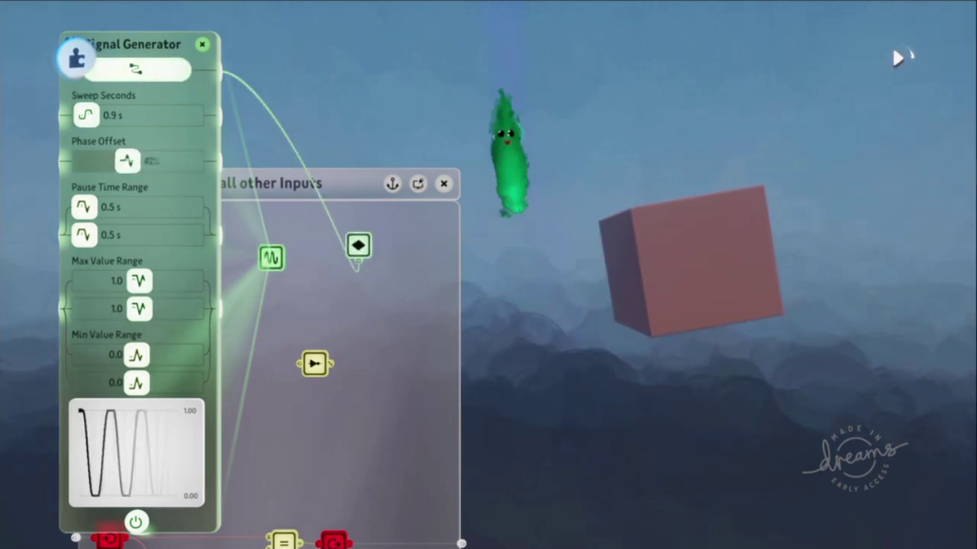
pyautogui.press('Escape')
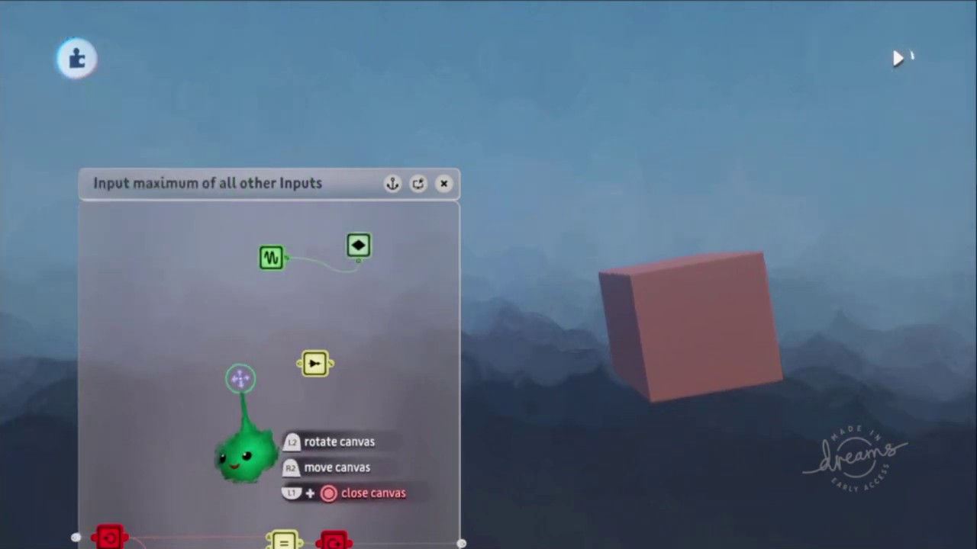
# Clone the cube to its right and lower the copy level with the original.
pyautogui.scroll(3, 297, 351)
pyautogui.scroll(-3, 344, 338)
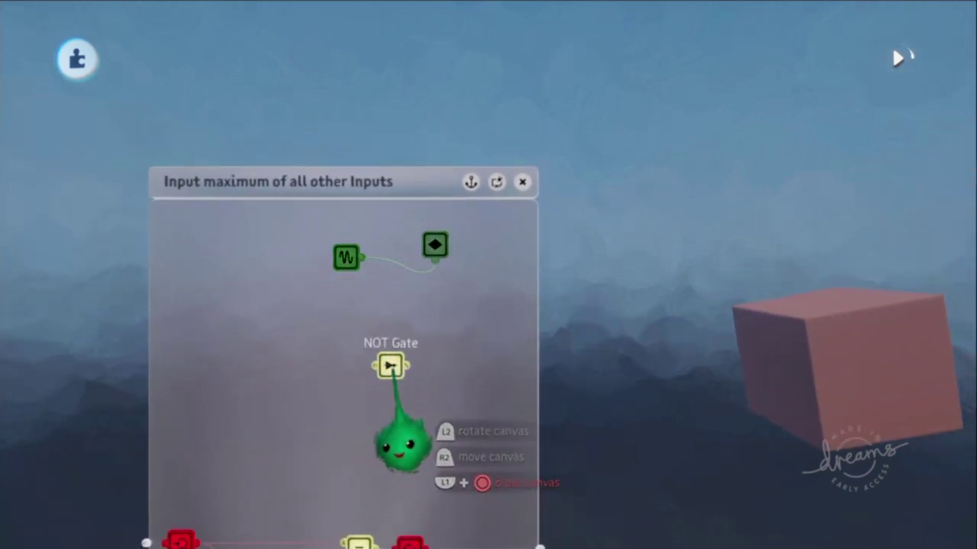
pyautogui.moveTo(519, 409); pyautogui.dragTo(519, 394, button='middle')
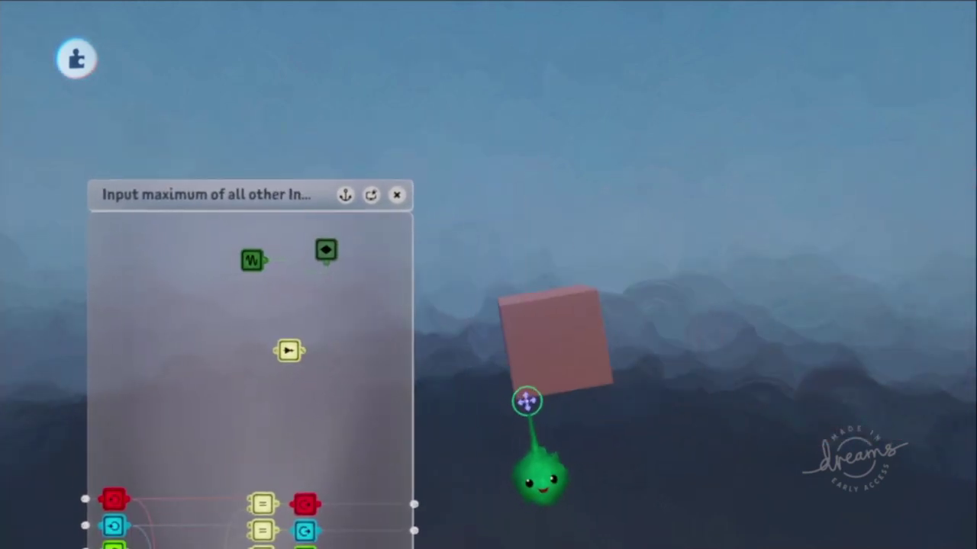
pyautogui.moveTo(539, 354); pyautogui.dragTo(653, 338)
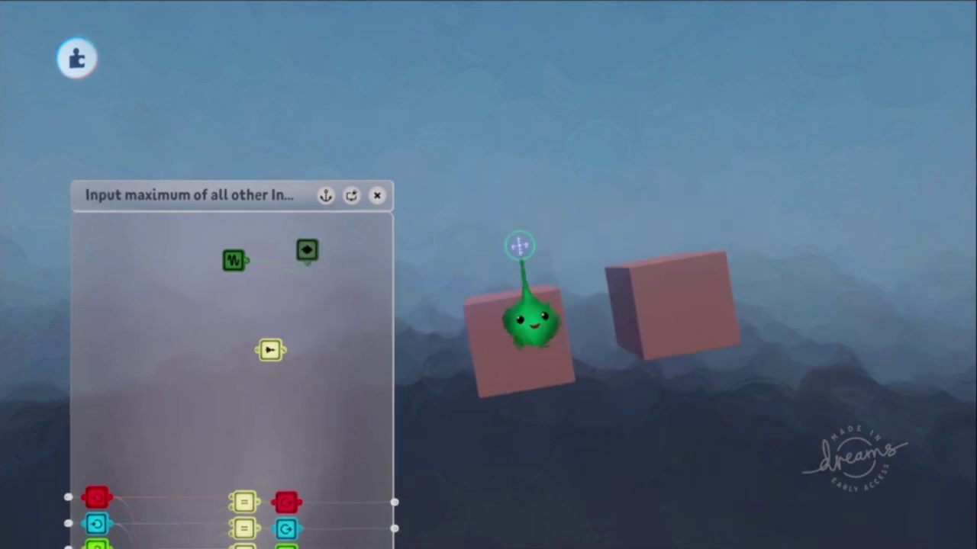
pyautogui.moveTo(668, 322); pyautogui.dragTo(679, 365)
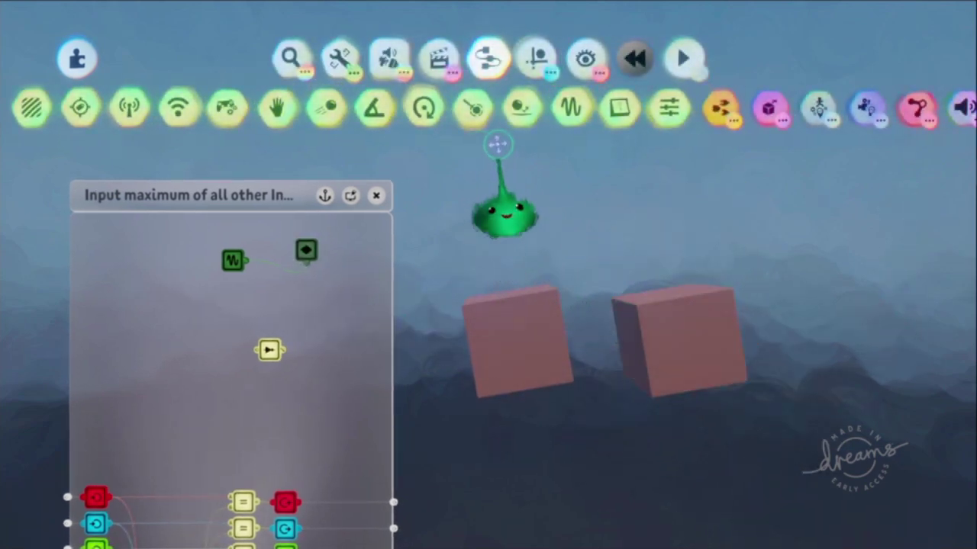
# Try driving the cloned cube with a new keyframe wired to the Signal Generator, and delete the clone.
pyautogui.click(442, 60)
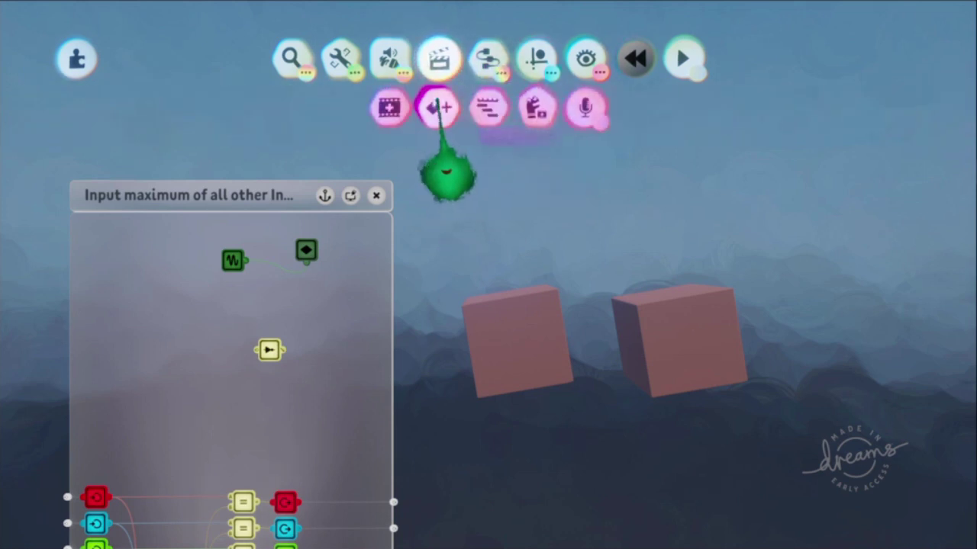
pyautogui.click(438, 105)
pyautogui.moveTo(654, 340); pyautogui.dragTo(723, 409)
pyautogui.click(878, 298)
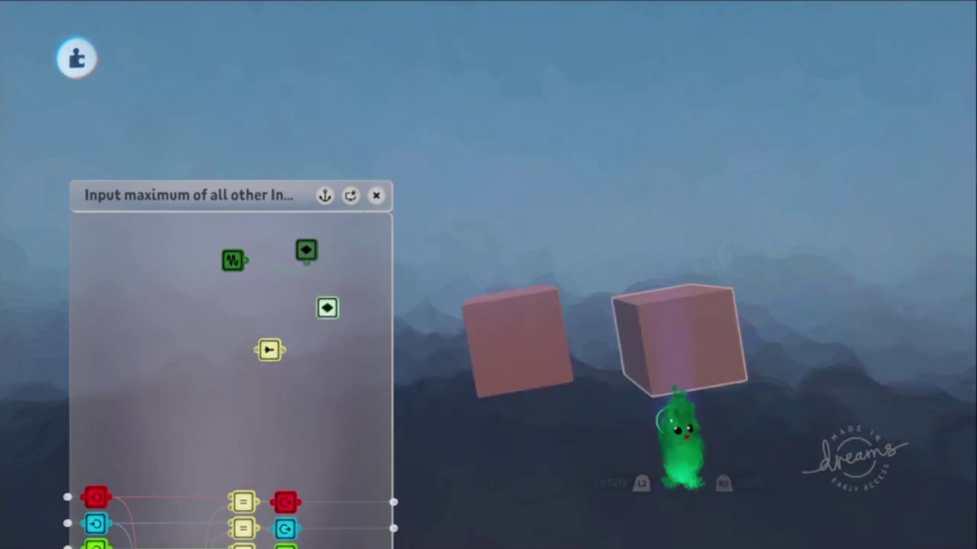
pyautogui.moveTo(628, 313)
pyautogui.mouseDown()
pyautogui.moveTo(636, 251)
pyautogui.moveTo(549, 75)
pyautogui.moveTo(720, 22)
pyautogui.mouseUp()
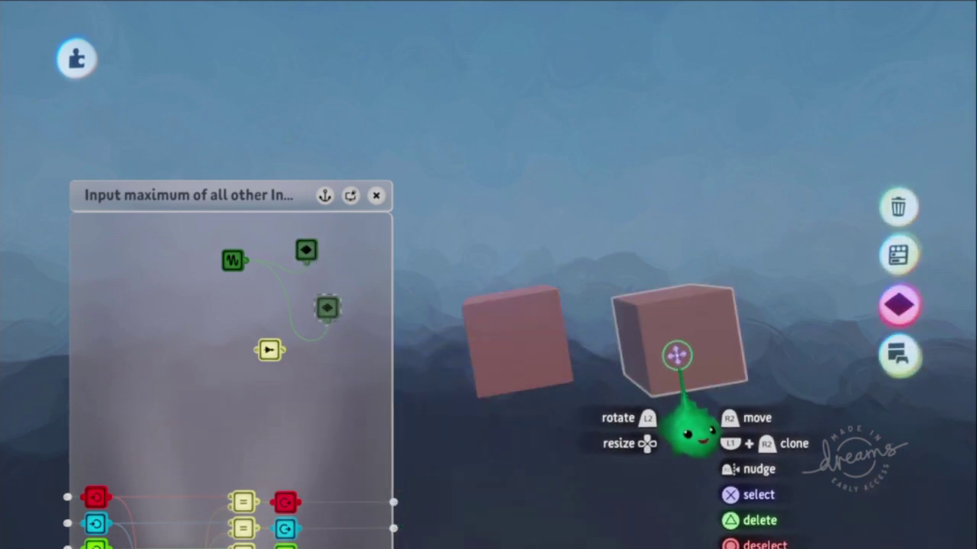
pyautogui.press('Delete')
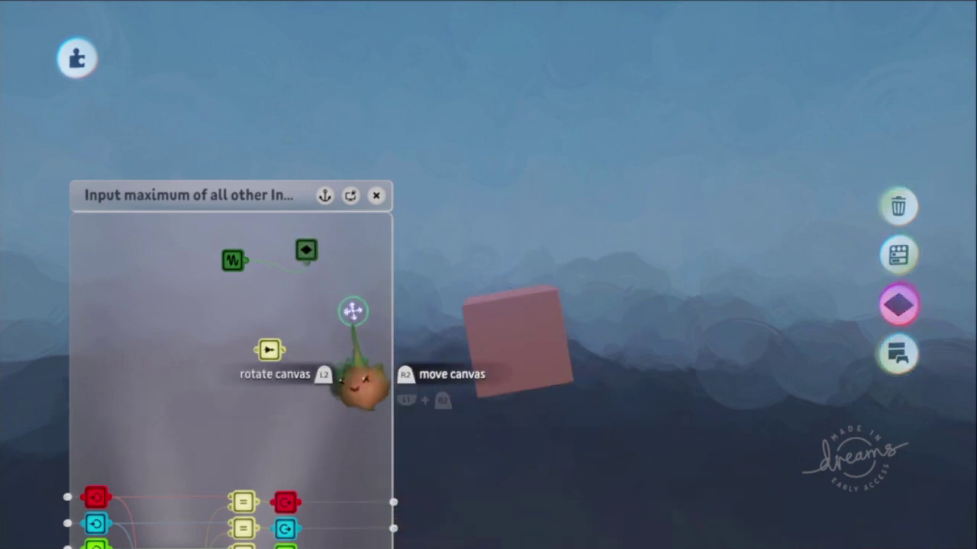
# Clone the cube together with its keyframe and record the copy raised to the right of the original in the cloned keyframe.
pyautogui.click(311, 254)
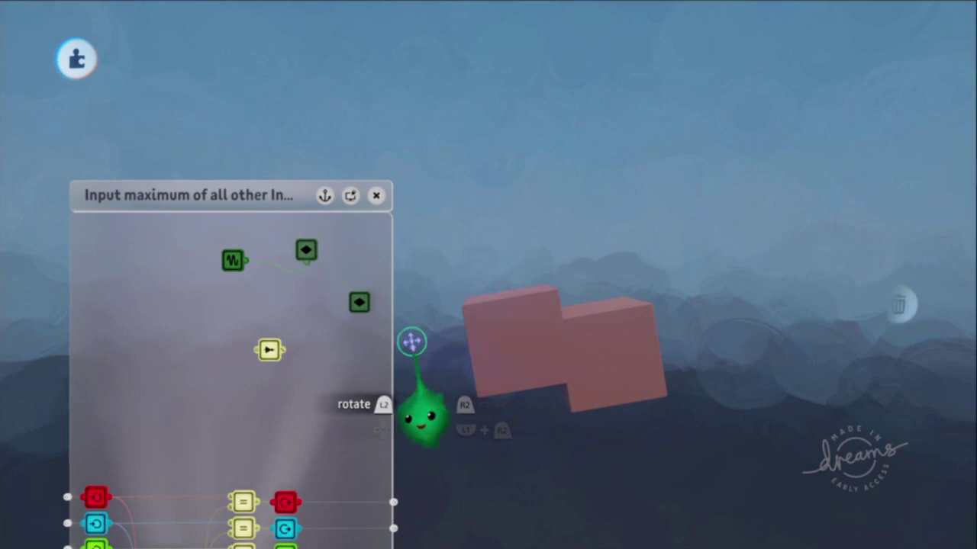
pyautogui.click(359, 303)
pyautogui.click(352, 344)
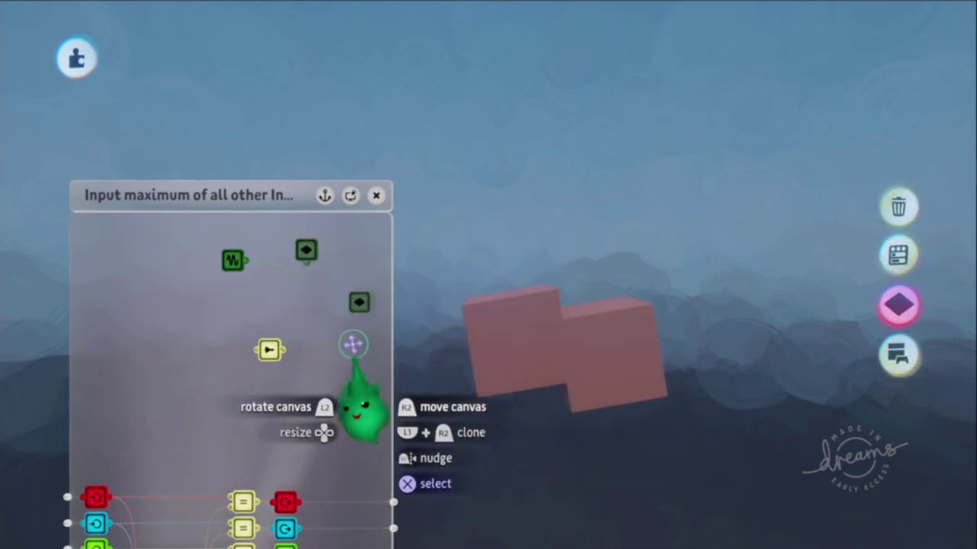
pyautogui.click(358, 303)
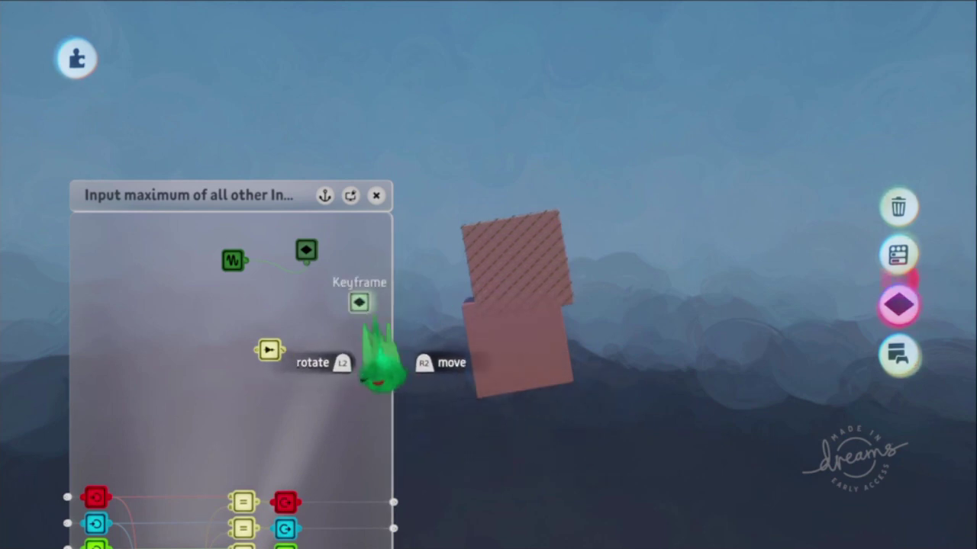
pyautogui.moveTo(519, 328); pyautogui.dragTo(858, 328)
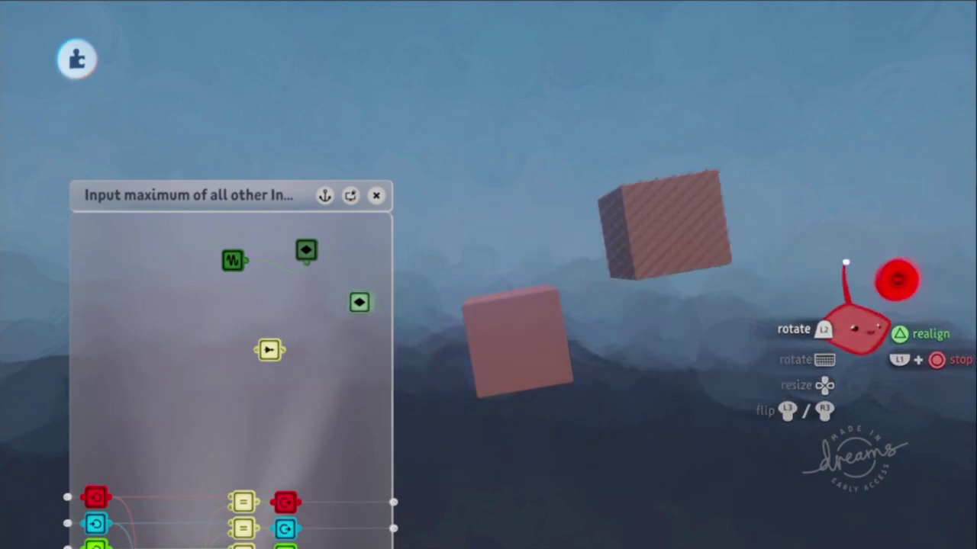
pyautogui.press('Escape')
# Wire the Signal Generator's output to the second keyframe's power input.
pyautogui.moveTo(256, 250); pyautogui.dragTo(323, 333)
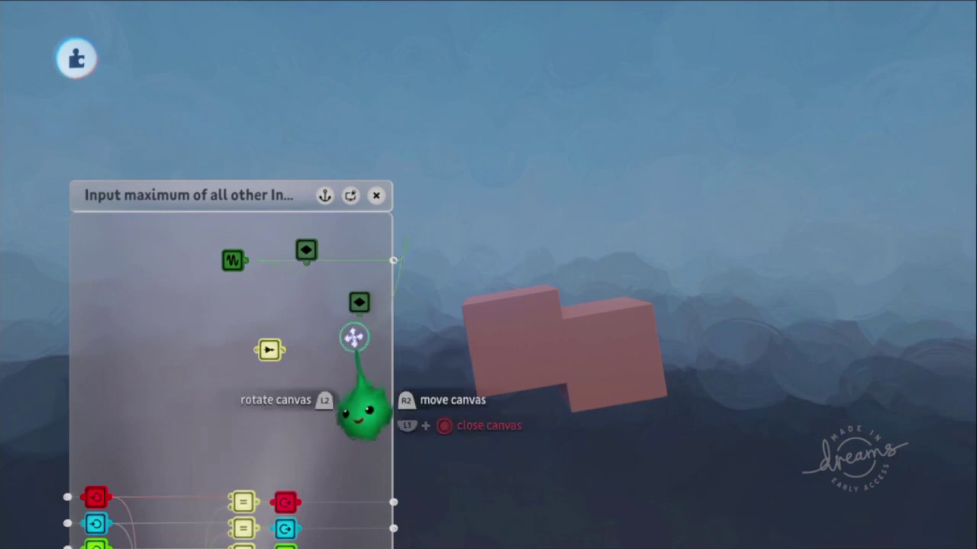
pyautogui.scroll(6, 419, 430)
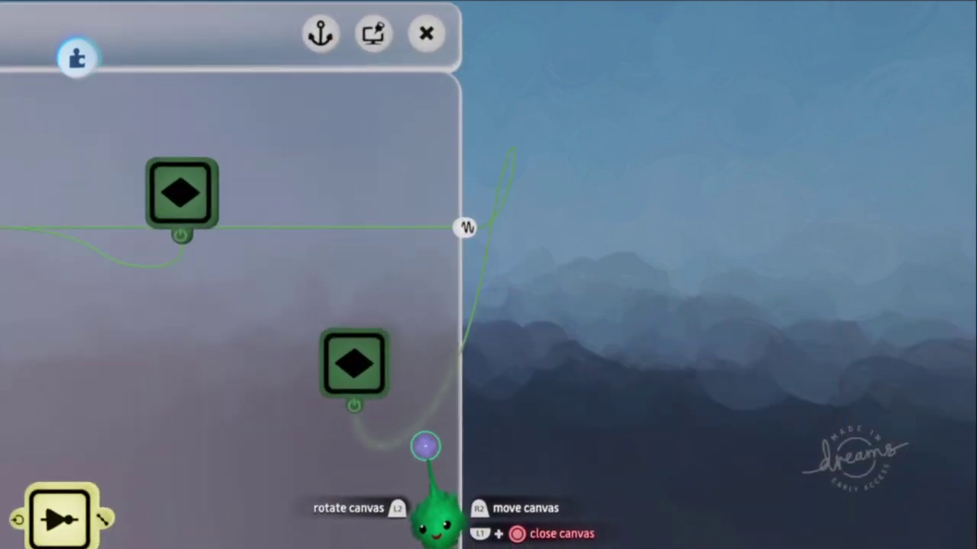
pyautogui.hscroll(-3, 425, 438)
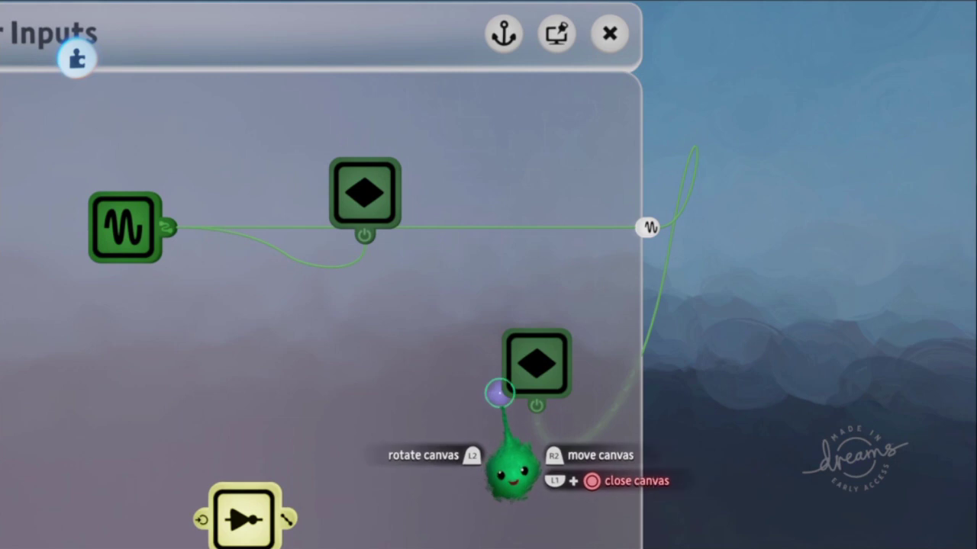
pyautogui.scroll(-5, 506, 435)
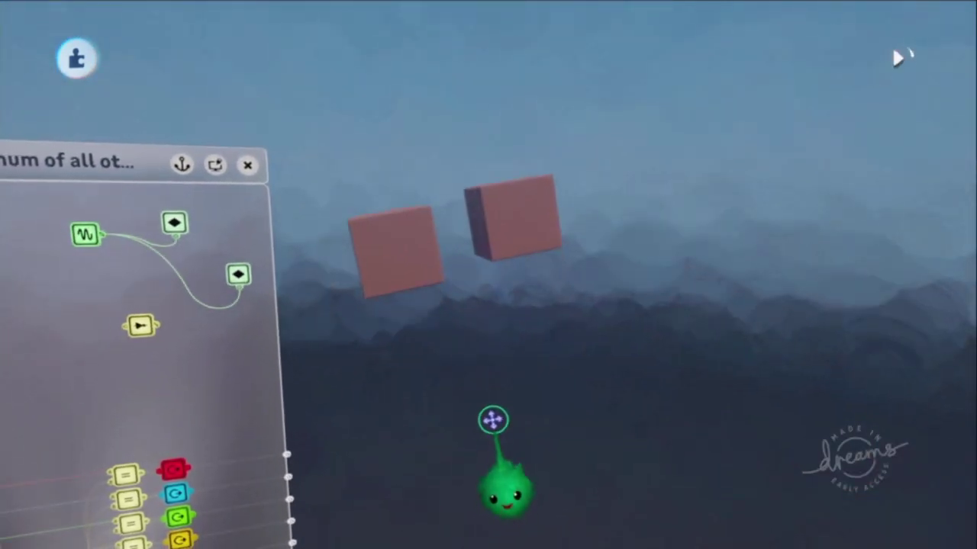
# Edit the second keyframe to record its cube raised higher than the first cube.
pyautogui.moveTo(537, 357); pyautogui.dragTo(547, 338)
pyautogui.click(259, 274)
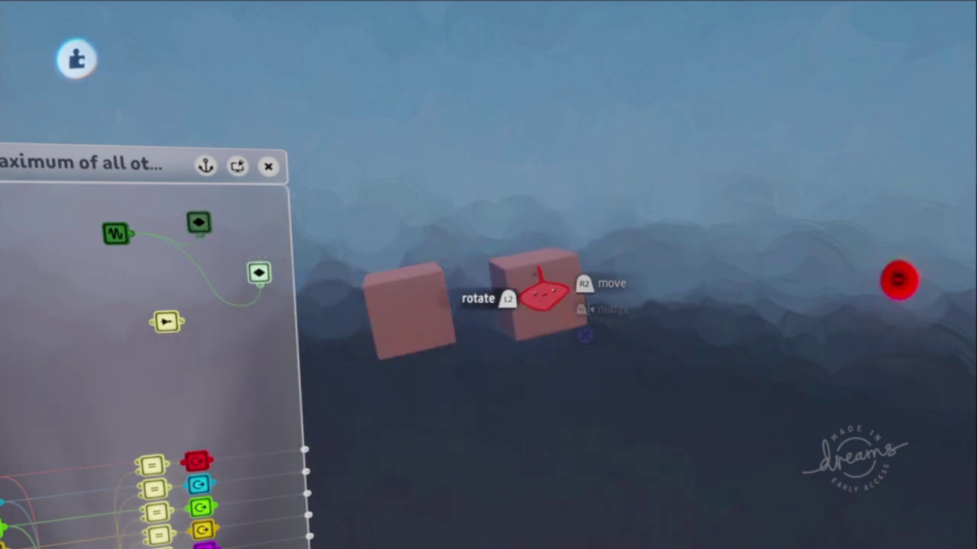
pyautogui.moveTo(536, 207); pyautogui.dragTo(539, 186)
pyautogui.click(896, 281)
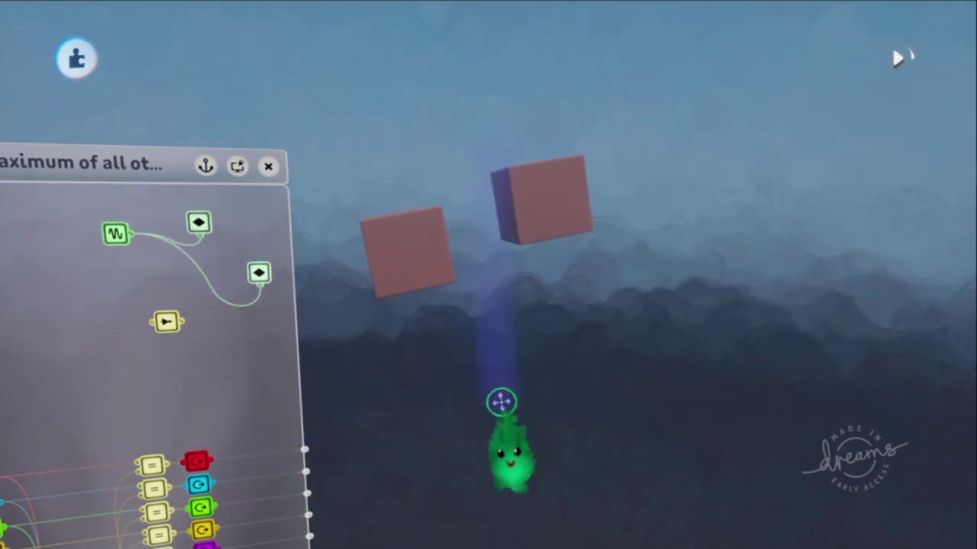
# Check the Signal Generator's settings and wire its output to the NOT gate's input.
pyautogui.click(206, 232)
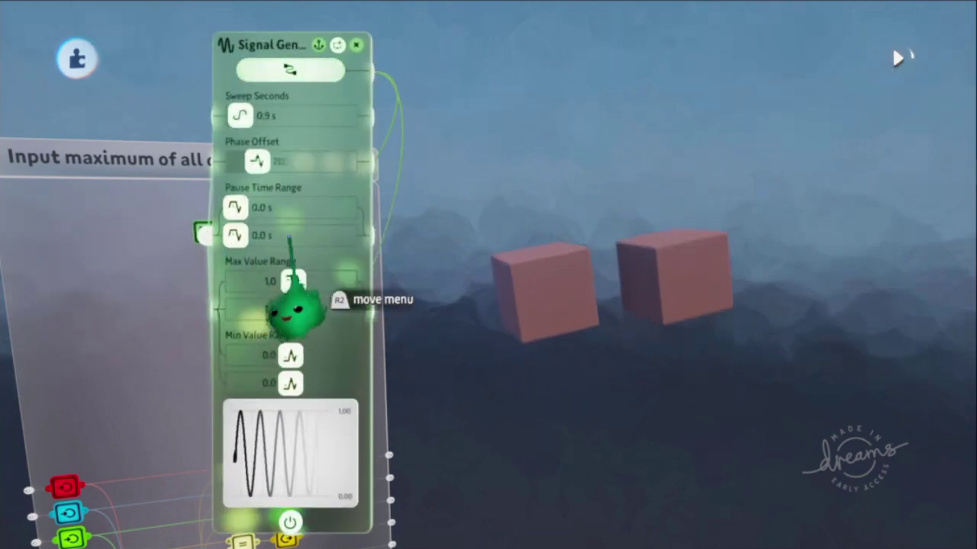
pyautogui.press('Escape')
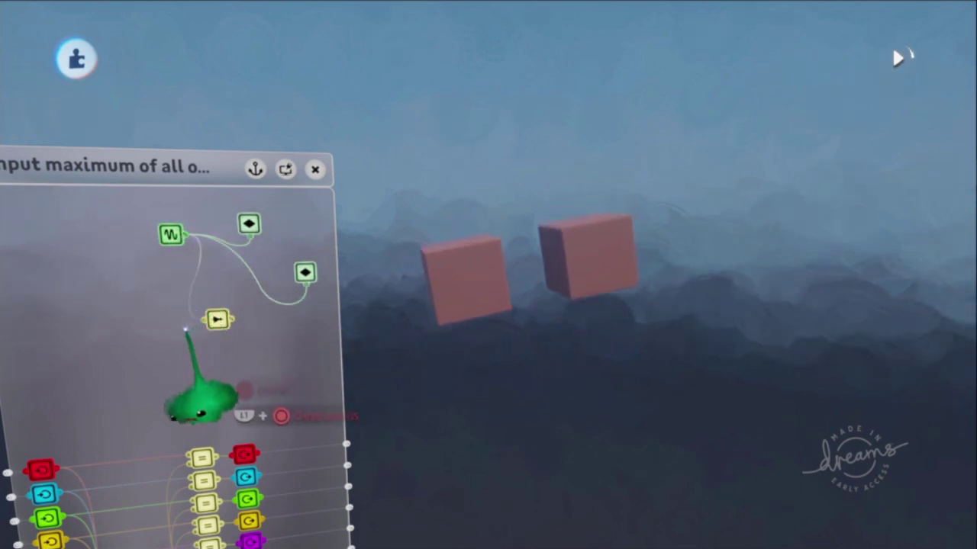
pyautogui.click(195, 322)
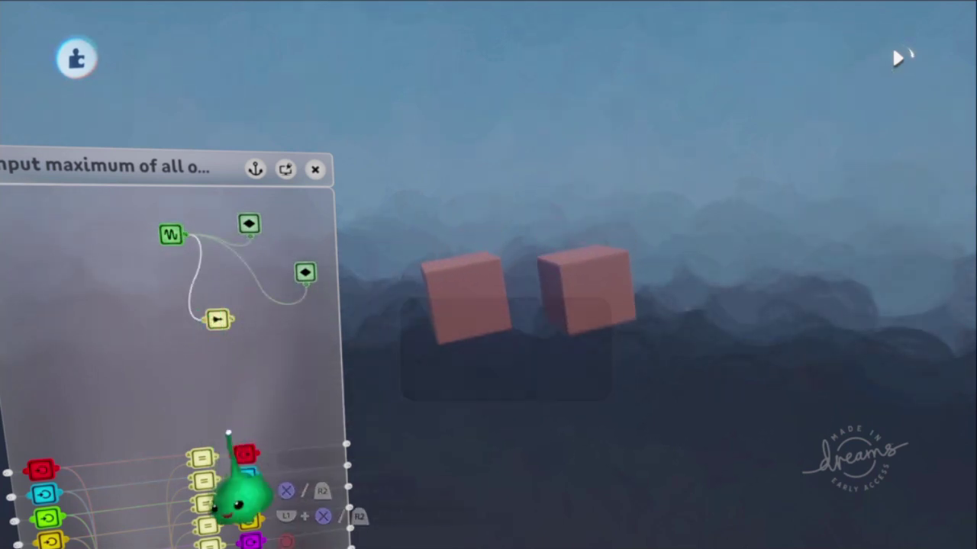
# Add a Value Slider beside the NOT gate and turn off its visibility in the scene.
pyautogui.scroll(3, 299, 414)
pyautogui.scroll(2, 269, 413)
pyautogui.press('Tab')
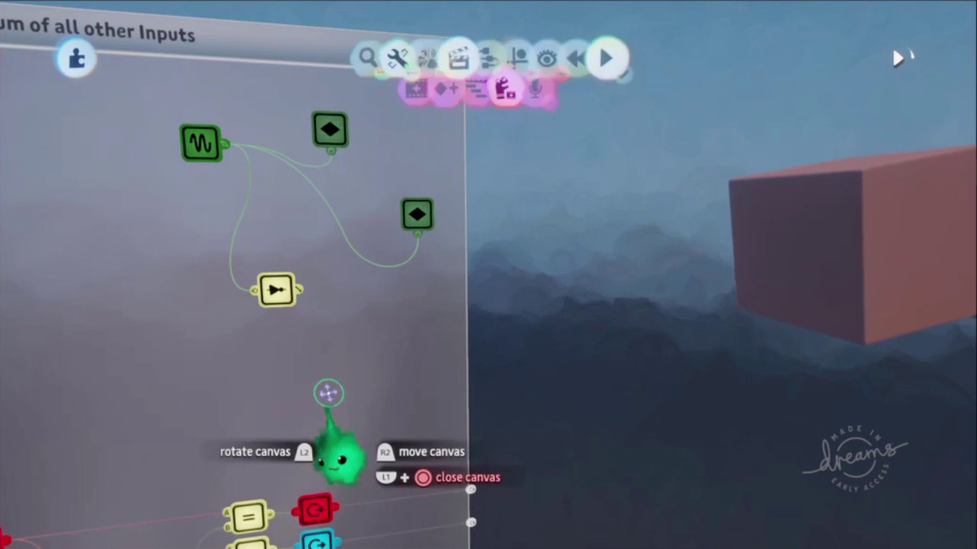
pyautogui.click(398, 60)
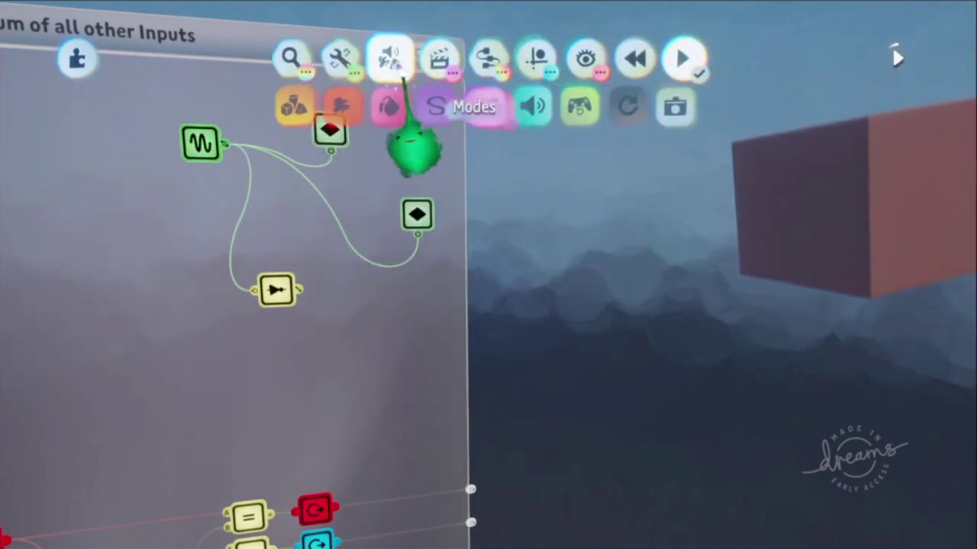
pyautogui.click(492, 59)
pyautogui.click(662, 111)
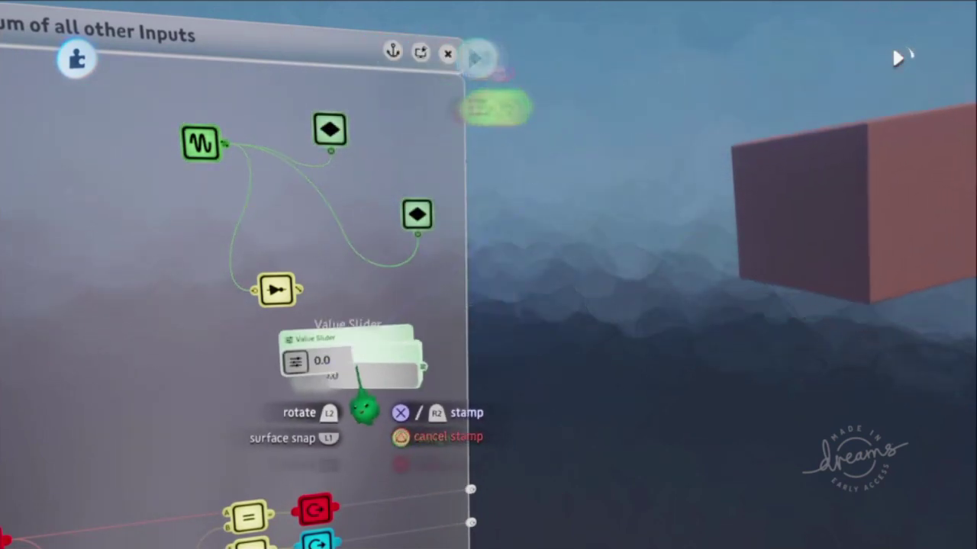
pyautogui.click(366, 407)
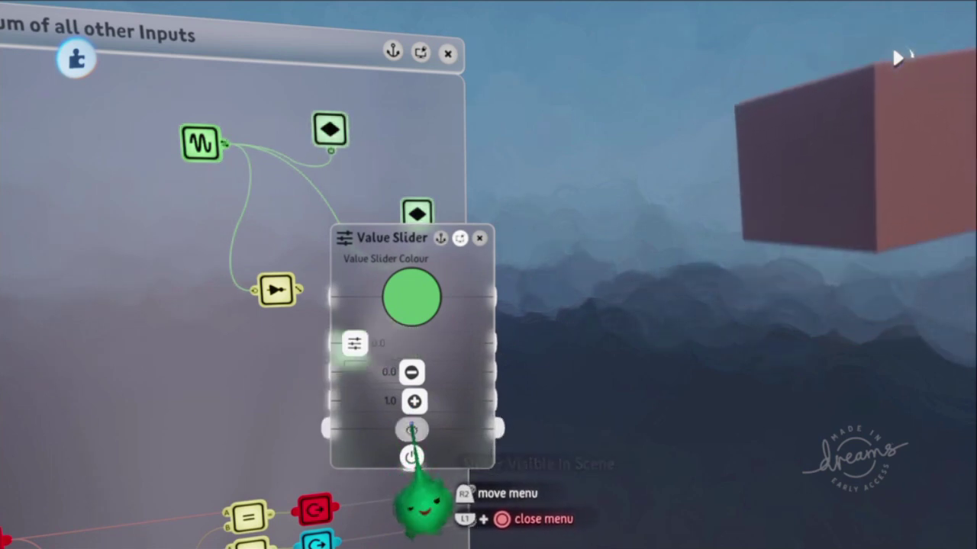
pyautogui.press('Escape')
# Wire the NOT gate's output to the Value Slider's value input to read the inverted signal.
pyautogui.moveTo(299, 288); pyautogui.dragTo(348, 327)
pyautogui.scroll(5, 348, 326)
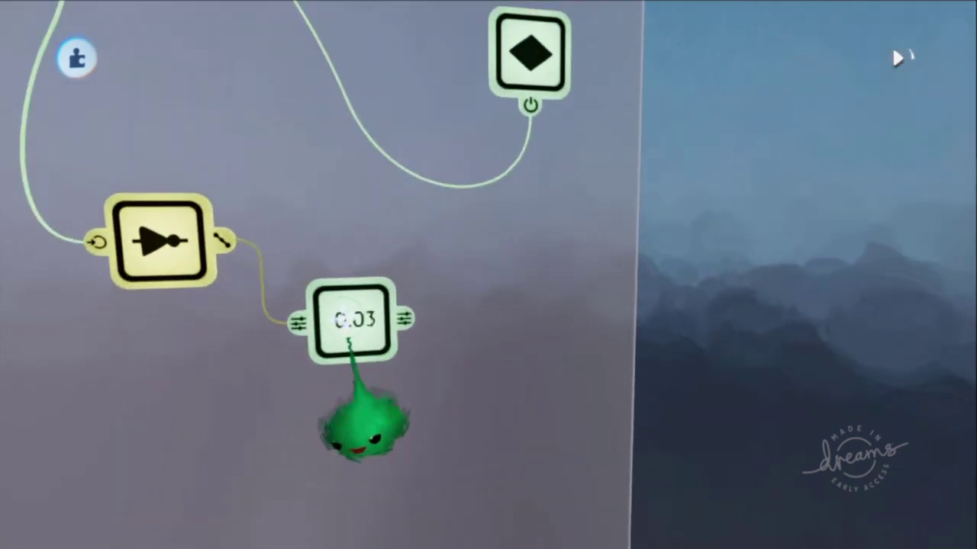
# Clone the Value Slider to a spot above the NOT gate and wire the Signal Generator's output to the copy's value input.
pyautogui.scroll(-3, 352, 446)
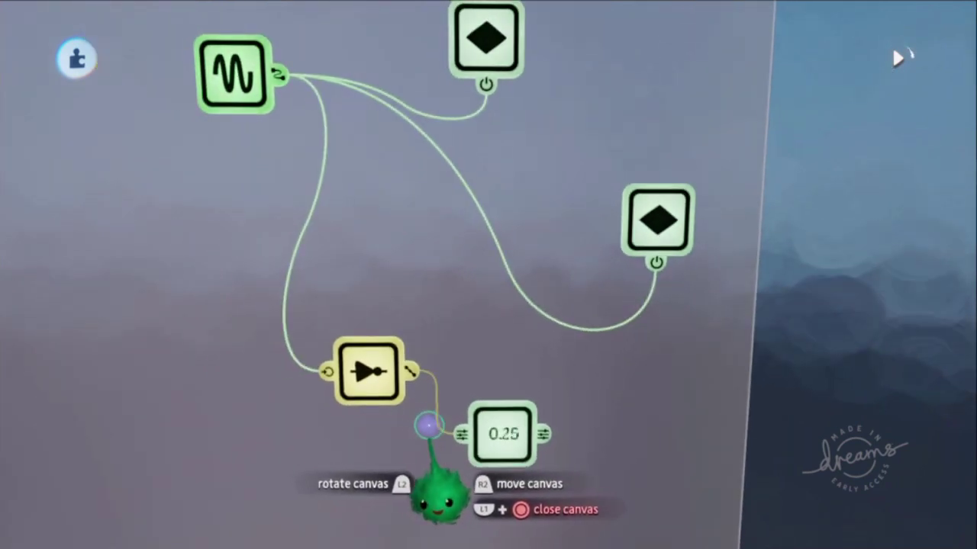
pyautogui.moveTo(498, 430); pyautogui.dragTo(398, 235)
pyautogui.moveTo(280, 74); pyautogui.dragTo(356, 235)
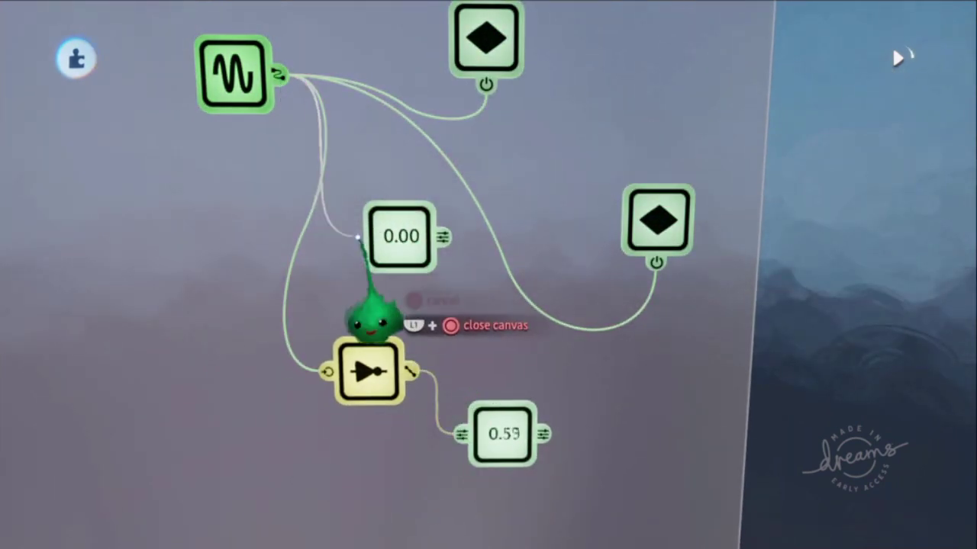
# Adjust the Signal Generator's Sweep Seconds and compare the original and inverted signals on the two Value Sliders.
pyautogui.click(237, 61)
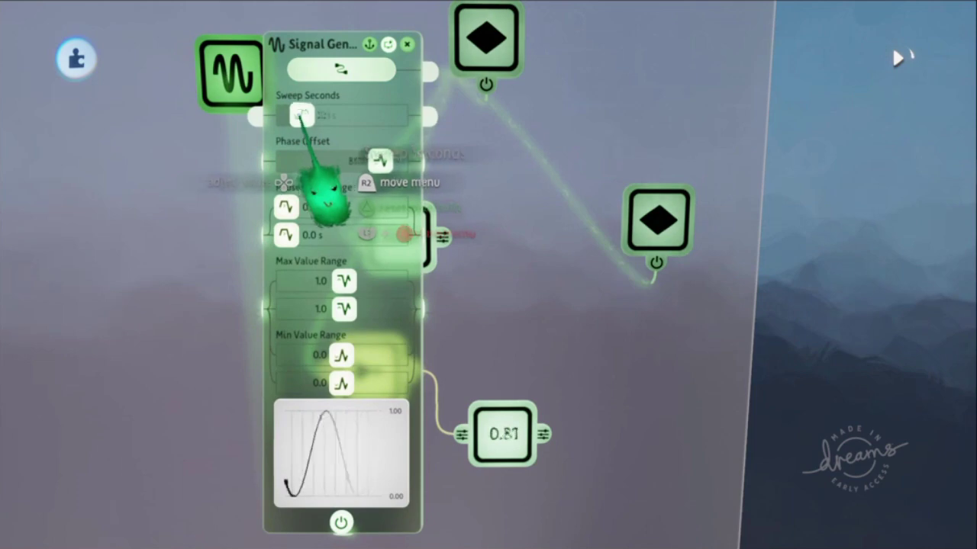
pyautogui.press('Escape')
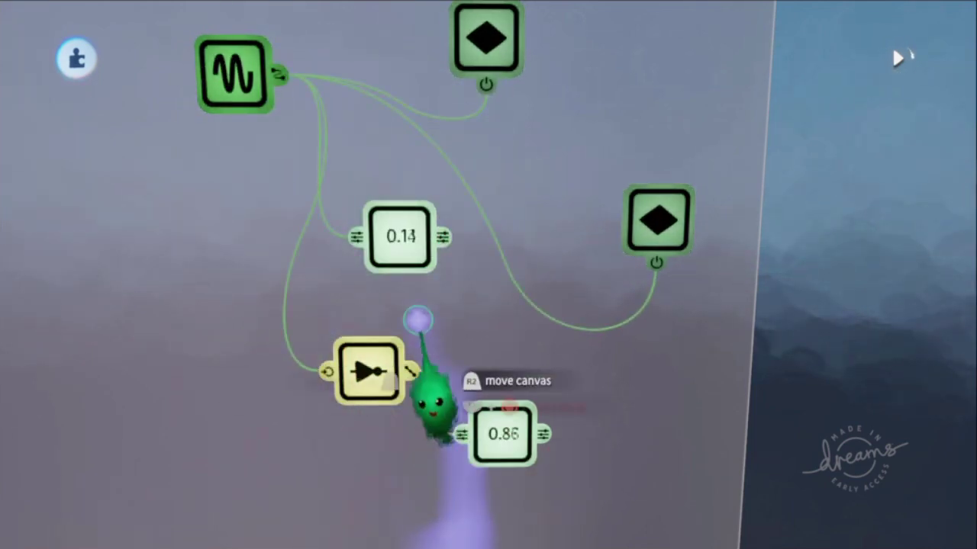
pyautogui.moveTo(433, 438); pyautogui.dragTo(423, 331)
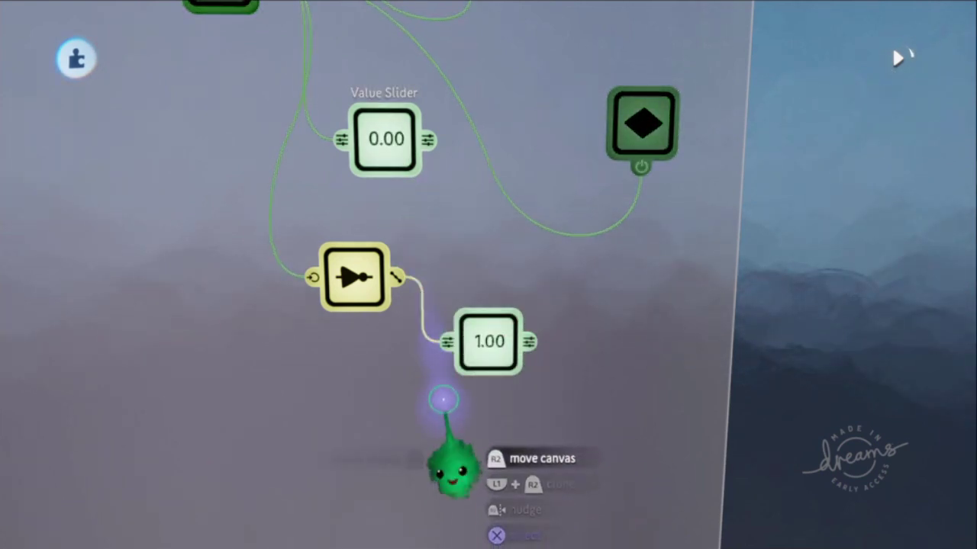
pyautogui.scroll(-5, 473, 340)
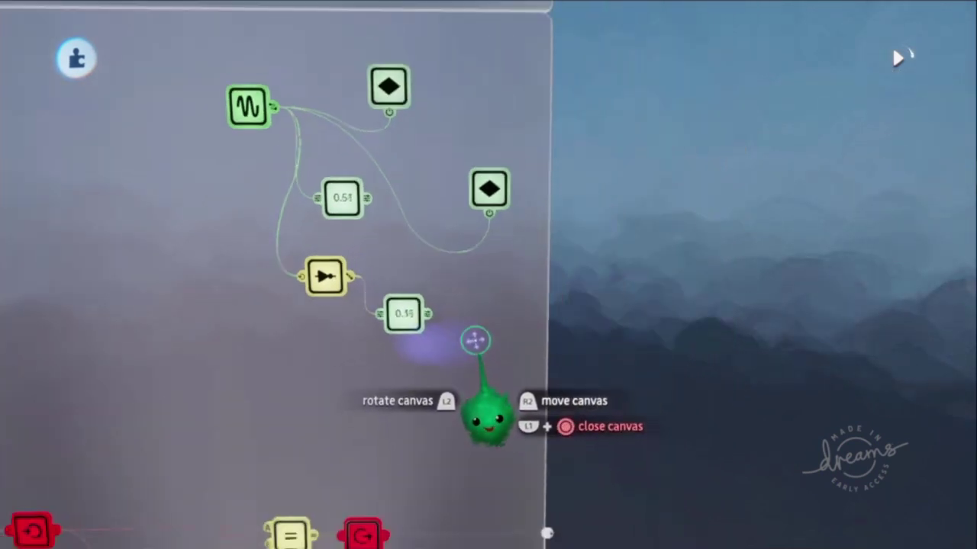
pyautogui.scroll(1, 467, 359)
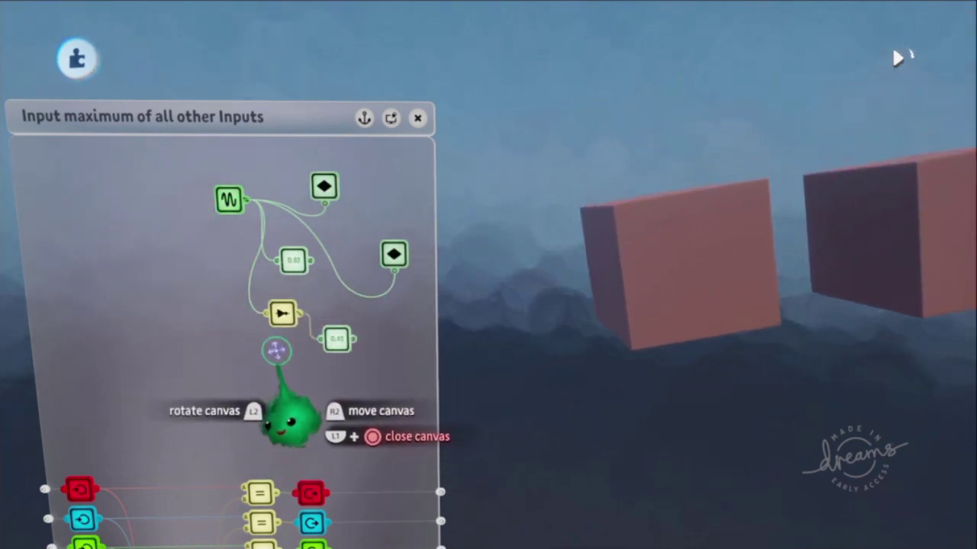
# Wire the inverted Value Slider's output to the second keyframe's power input and remove the Signal Generator's direct wire to that keyframe.
pyautogui.scroll(5, 277, 349)
pyautogui.moveTo(311, 412); pyautogui.dragTo(376, 345)
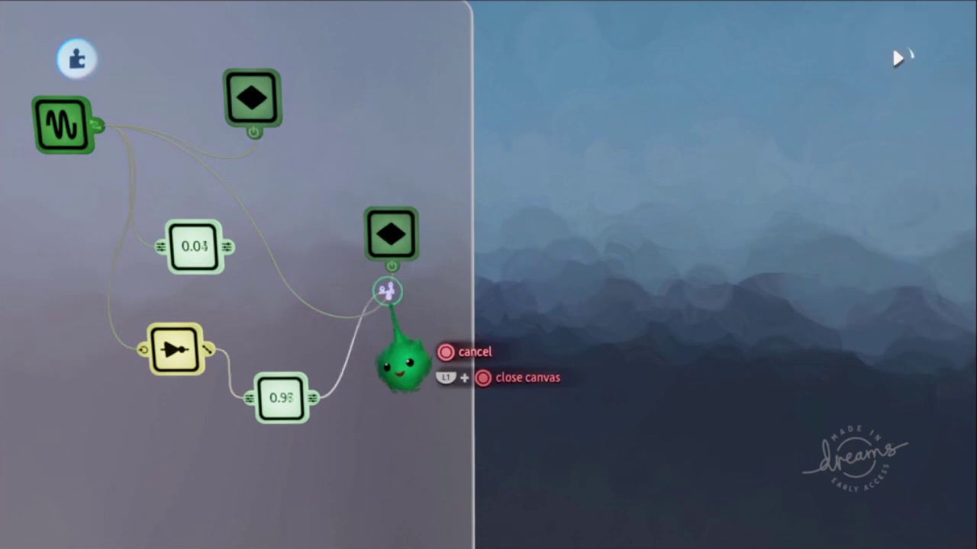
pyautogui.click(409, 339)
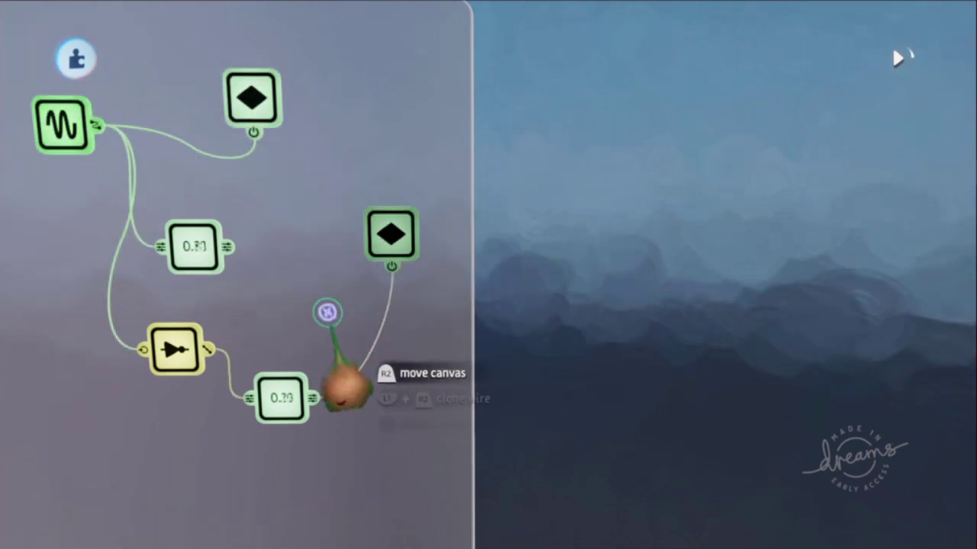
pyautogui.scroll(-5, 355, 392)
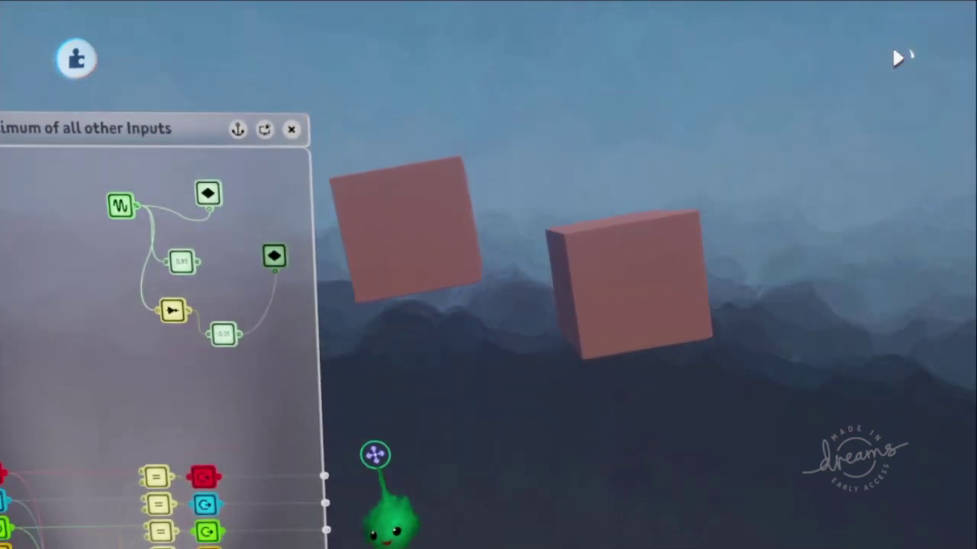
# Delete both Value Sliders so the NOT gate drives the second keyframe directly.
pyautogui.scroll(-3, 375, 455)
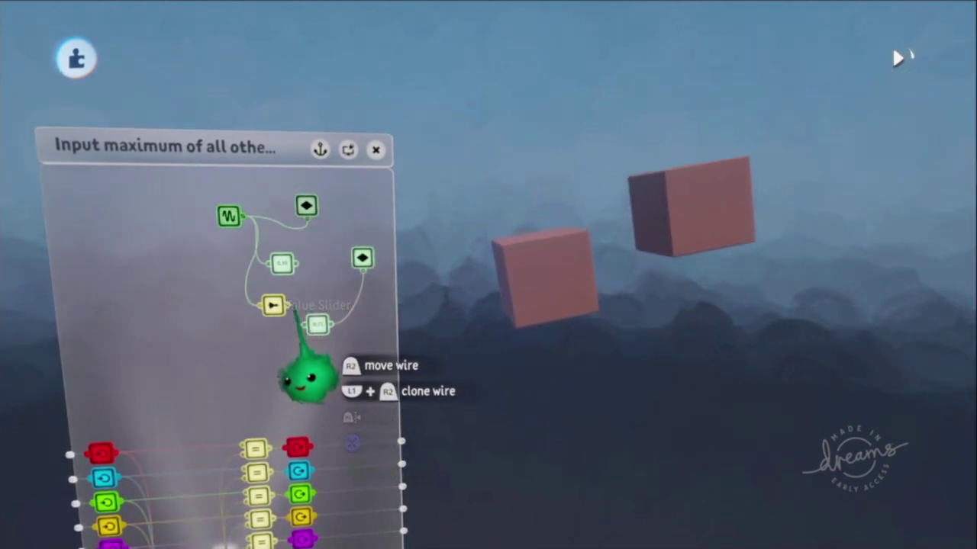
pyautogui.click(305, 382)
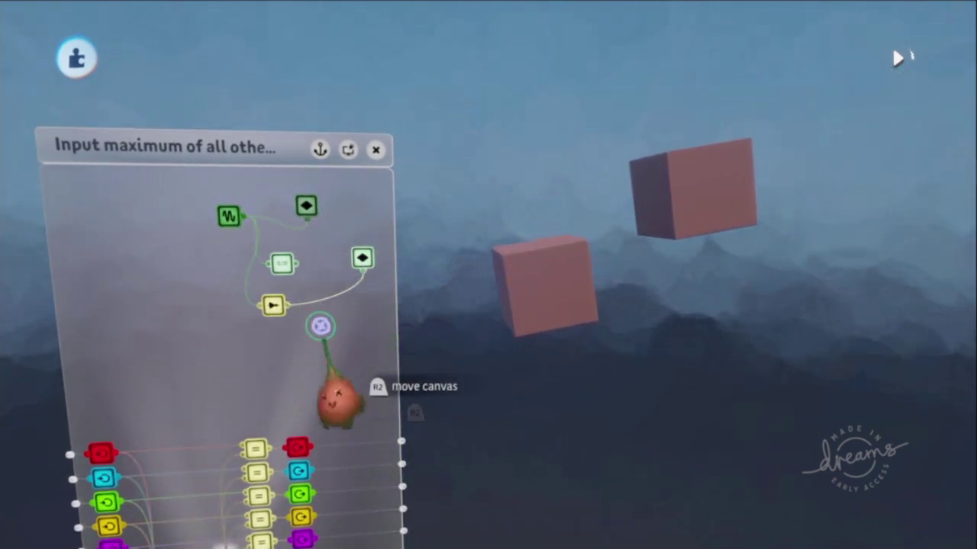
pyautogui.press('Delete')
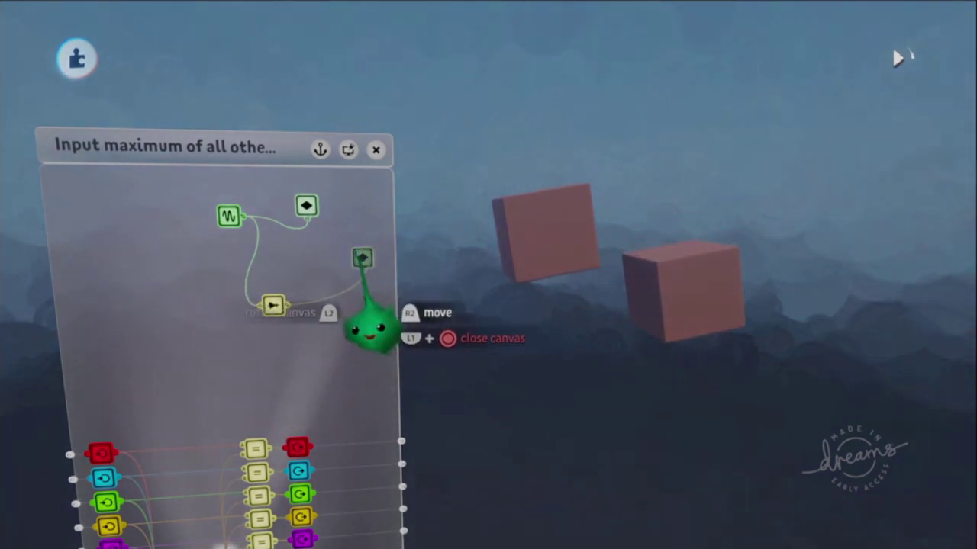